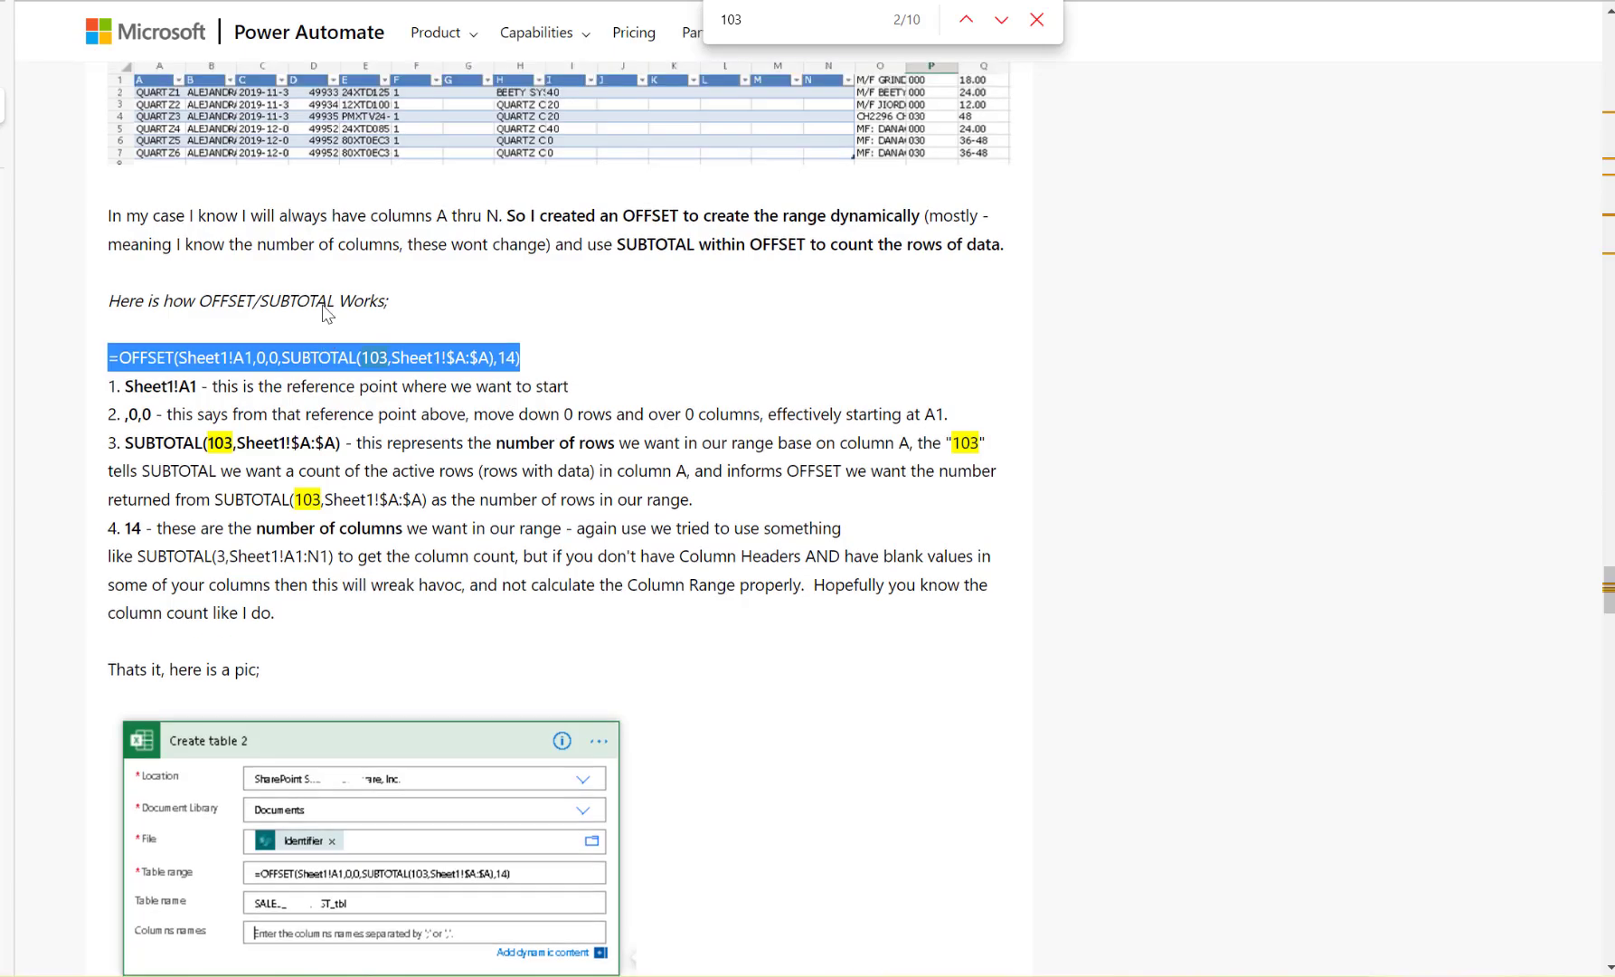
# - Switch to the Create Table Excel Sheet flow in Power Automate and add an Excel Online (Business) Create table action
pyautogui.scroll(-2, 322, 310)
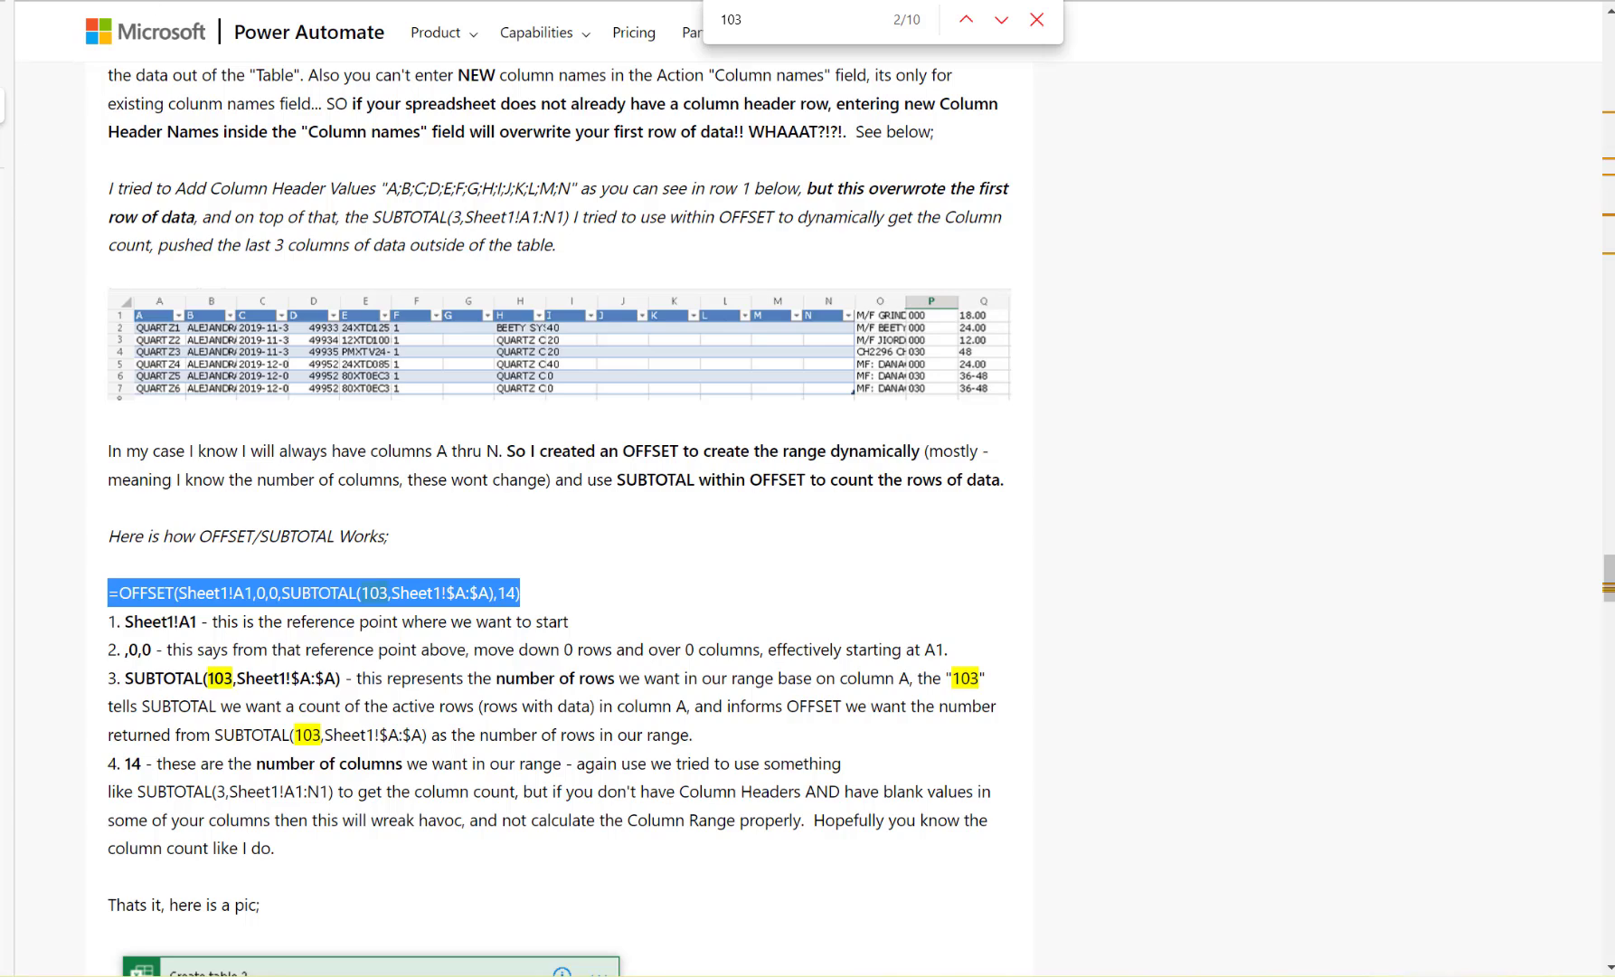
pyautogui.click(8, 68)
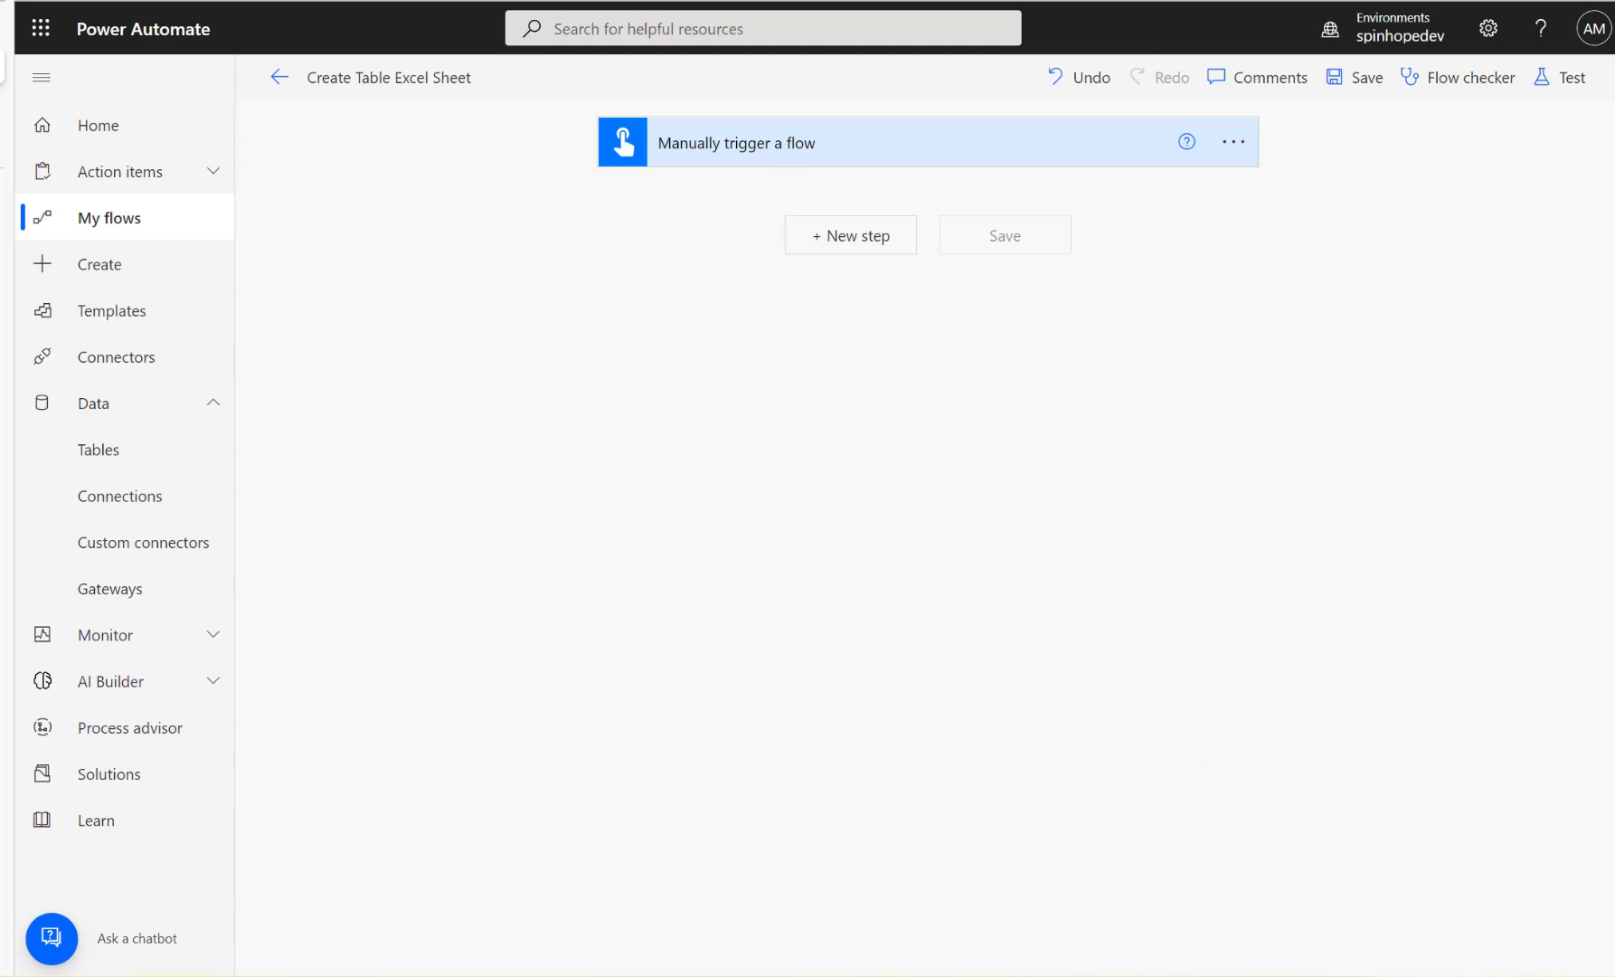
pyautogui.hotkey('alt', 'Tab')
pyautogui.click(834, 237)
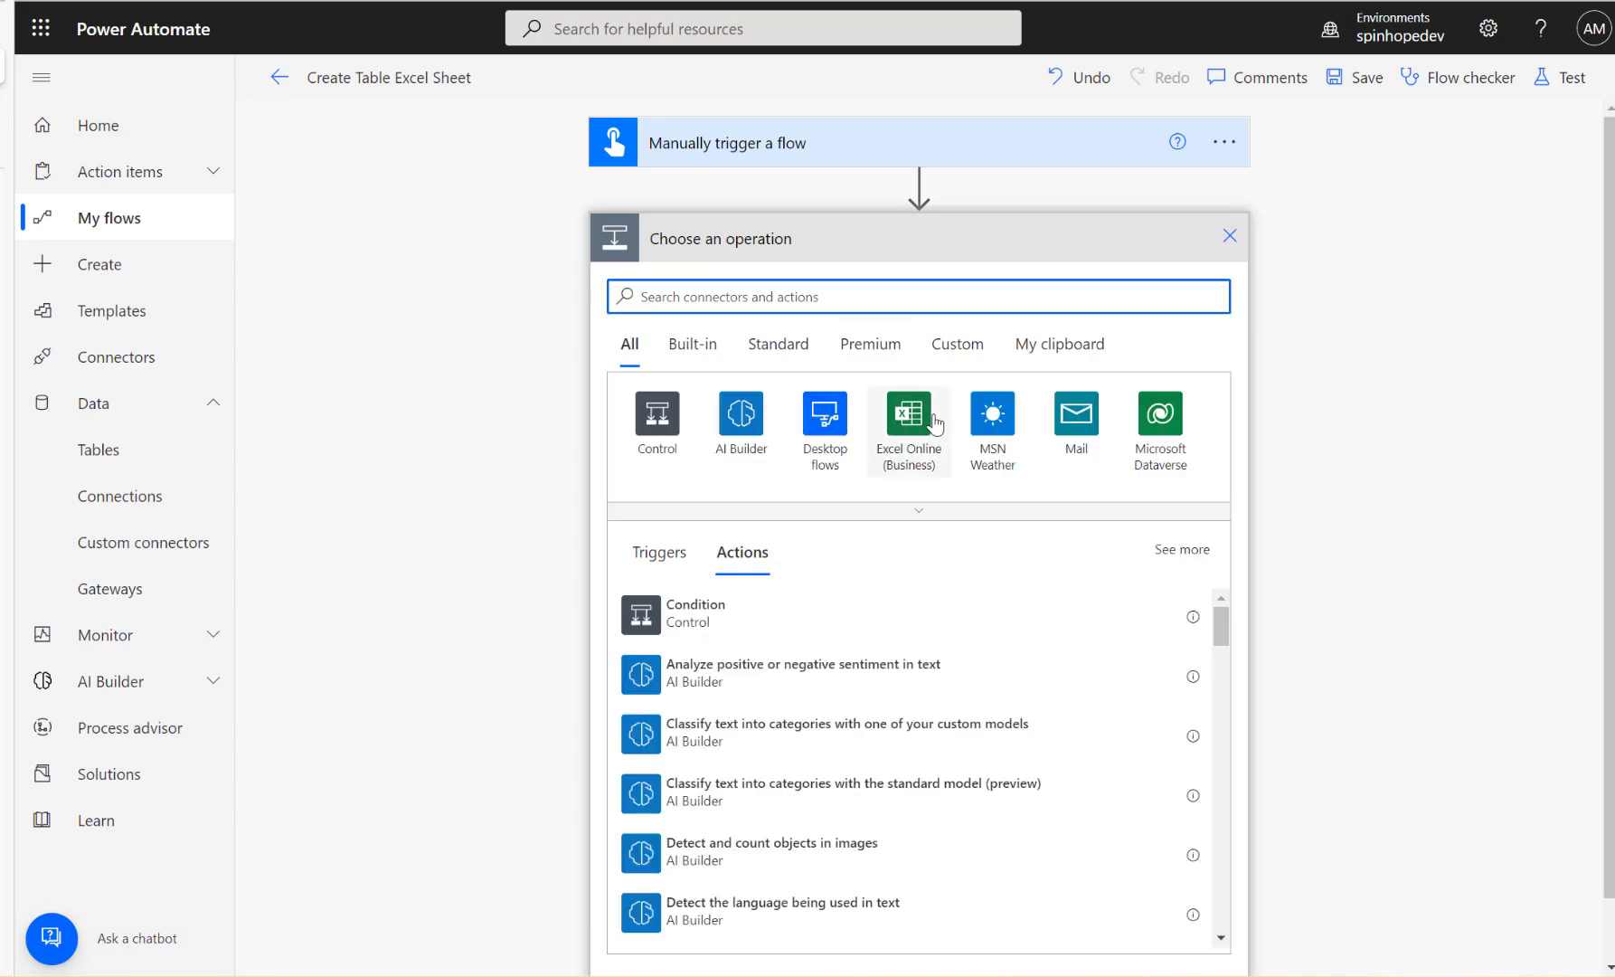
pyautogui.click(908, 418)
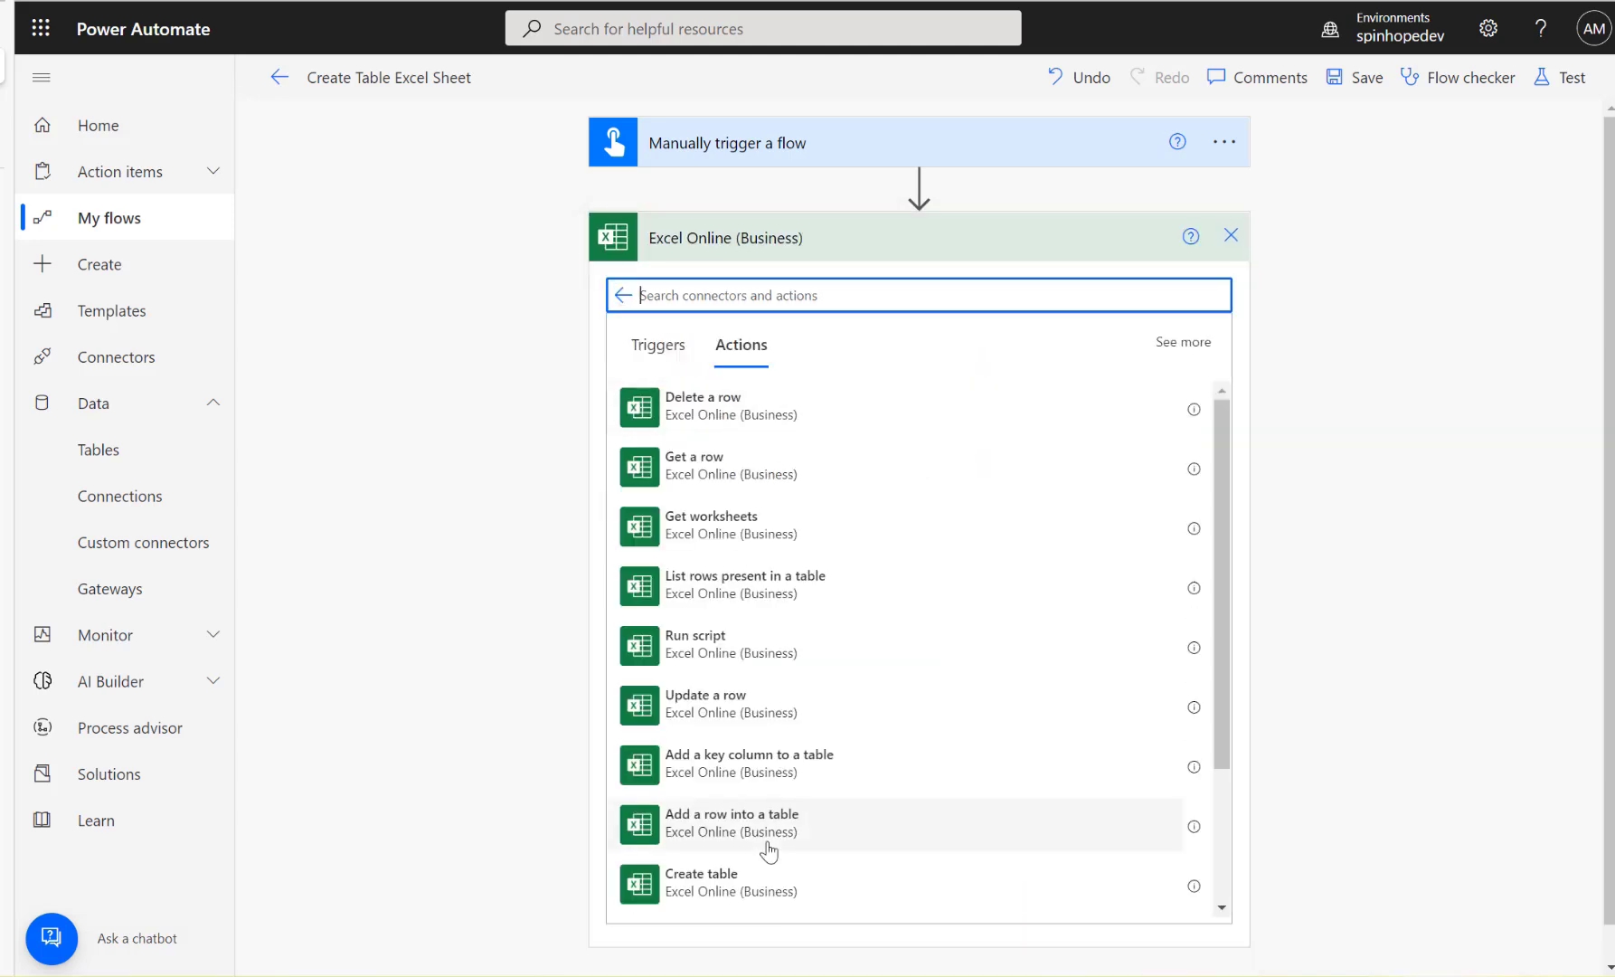
pyautogui.click(699, 886)
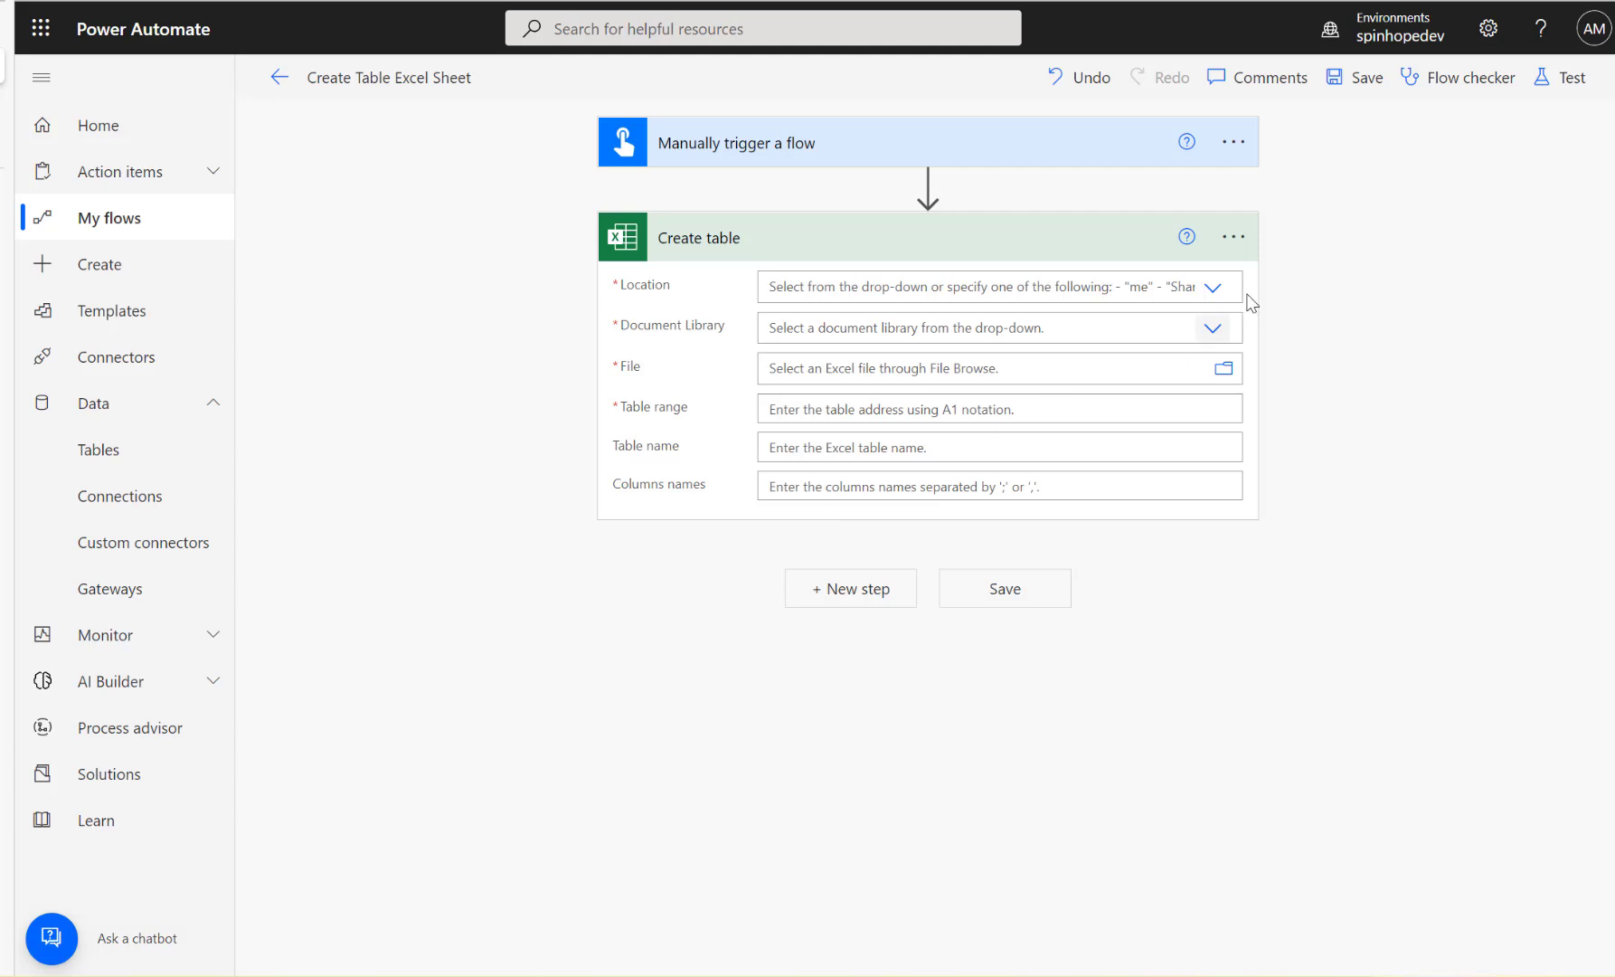
# - Point the Create table action to Employees.xlsx in the FlowDemo folder, with location OneDrive for Business and document library OneDrive
pyautogui.click(1211, 289)
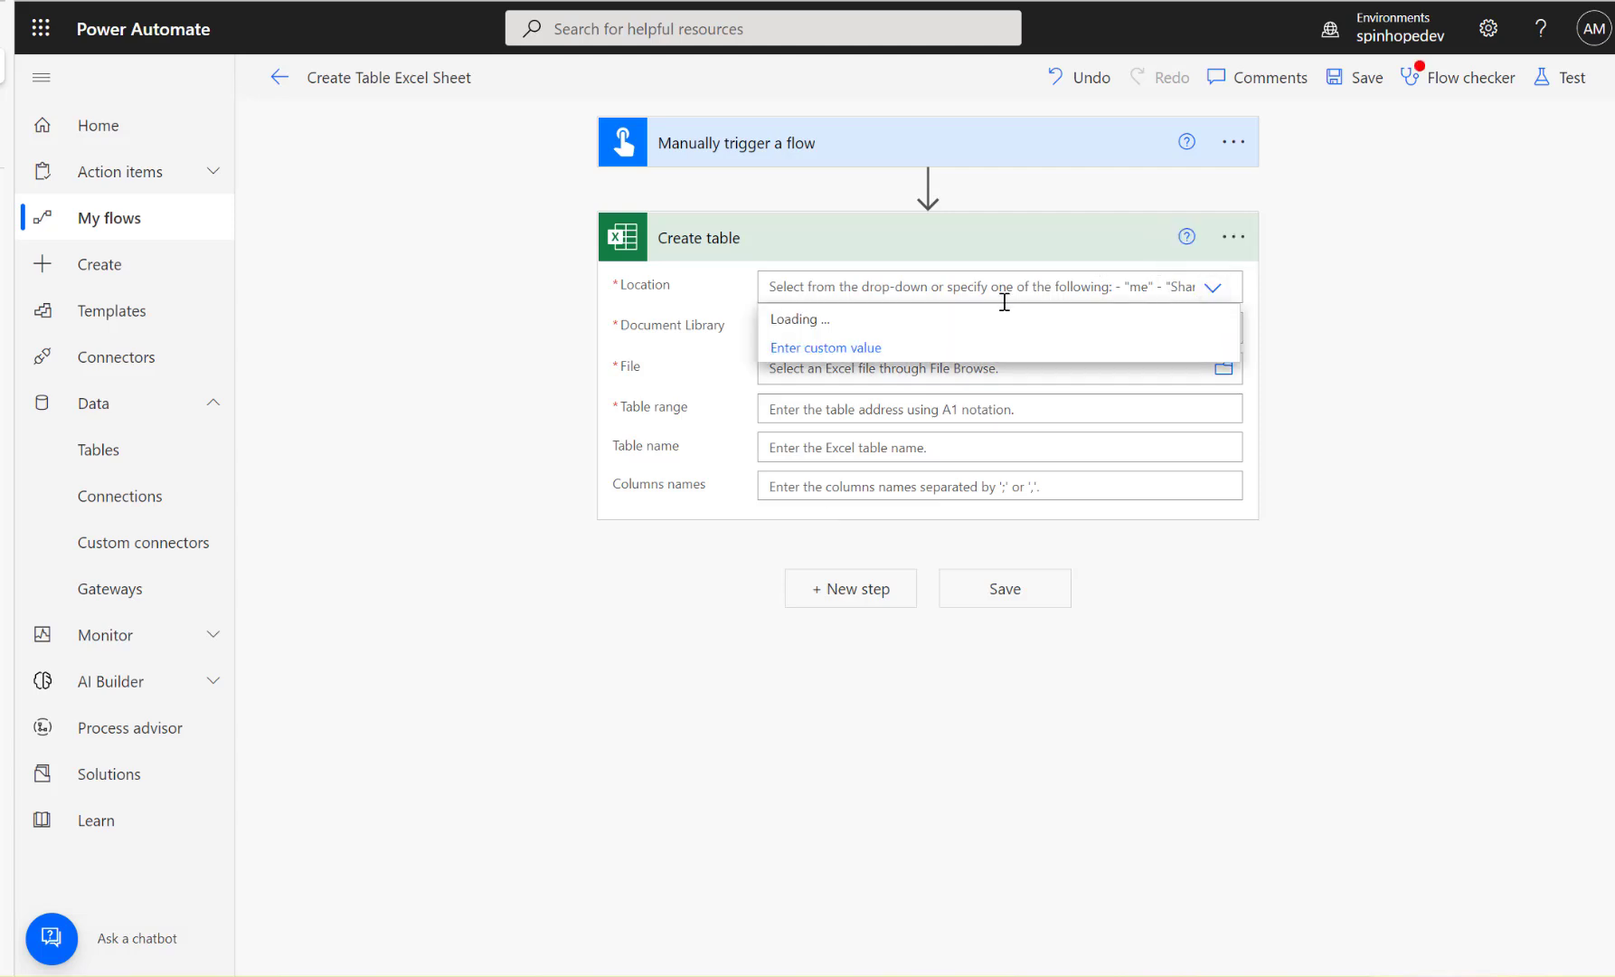
pyautogui.click(861, 328)
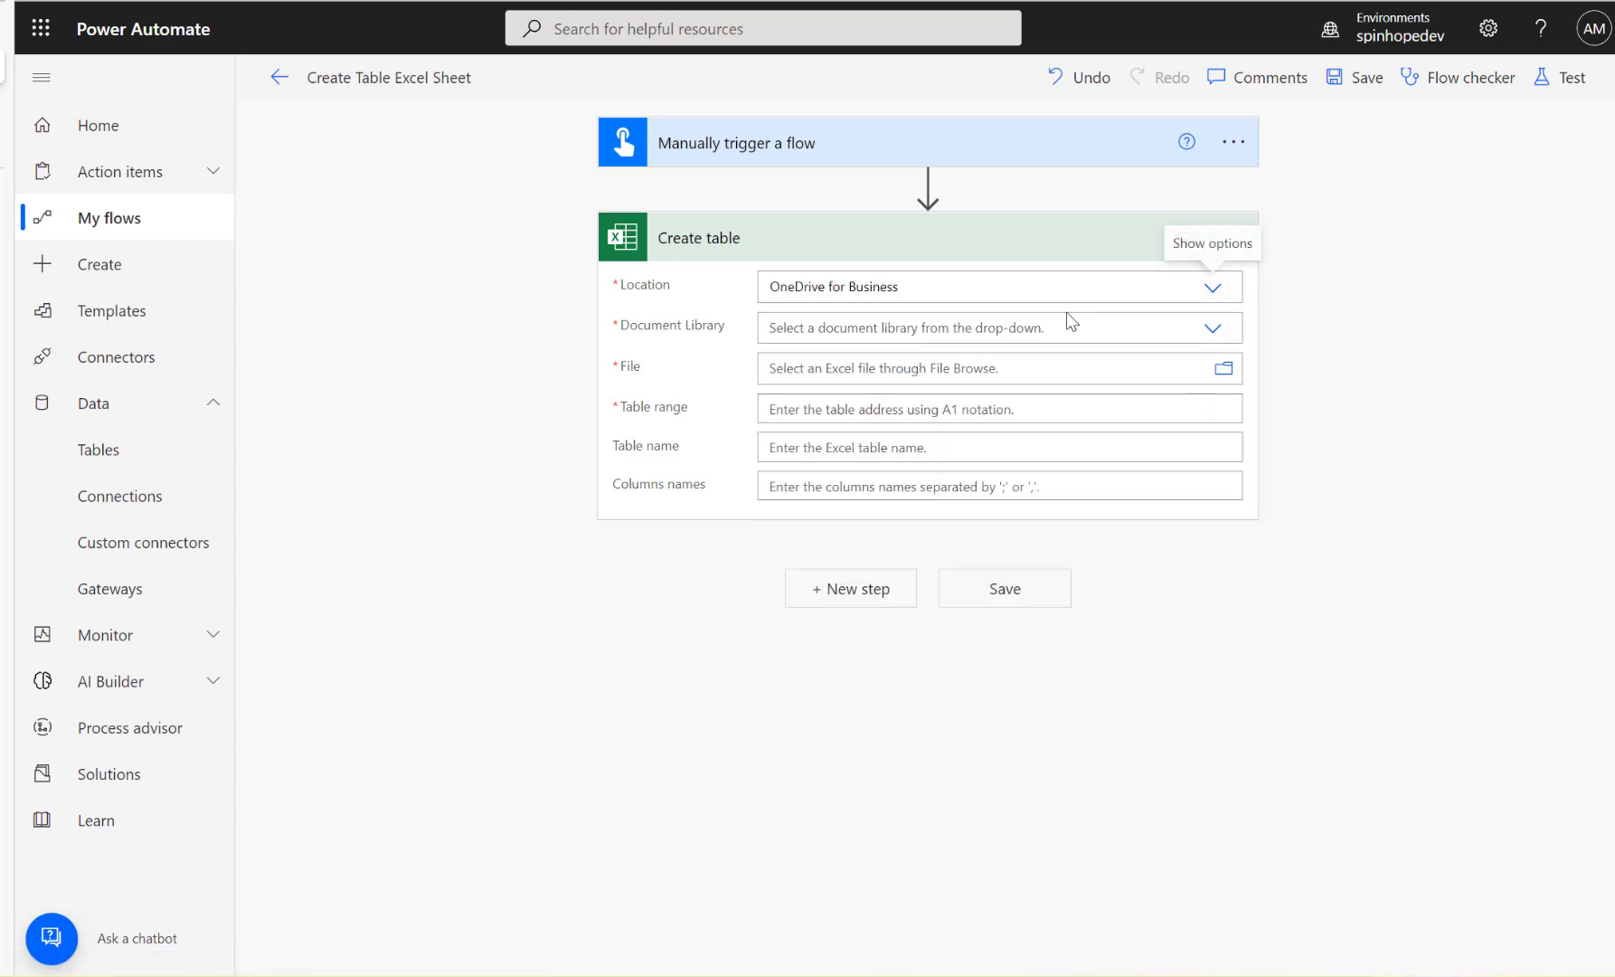
pyautogui.click(1213, 329)
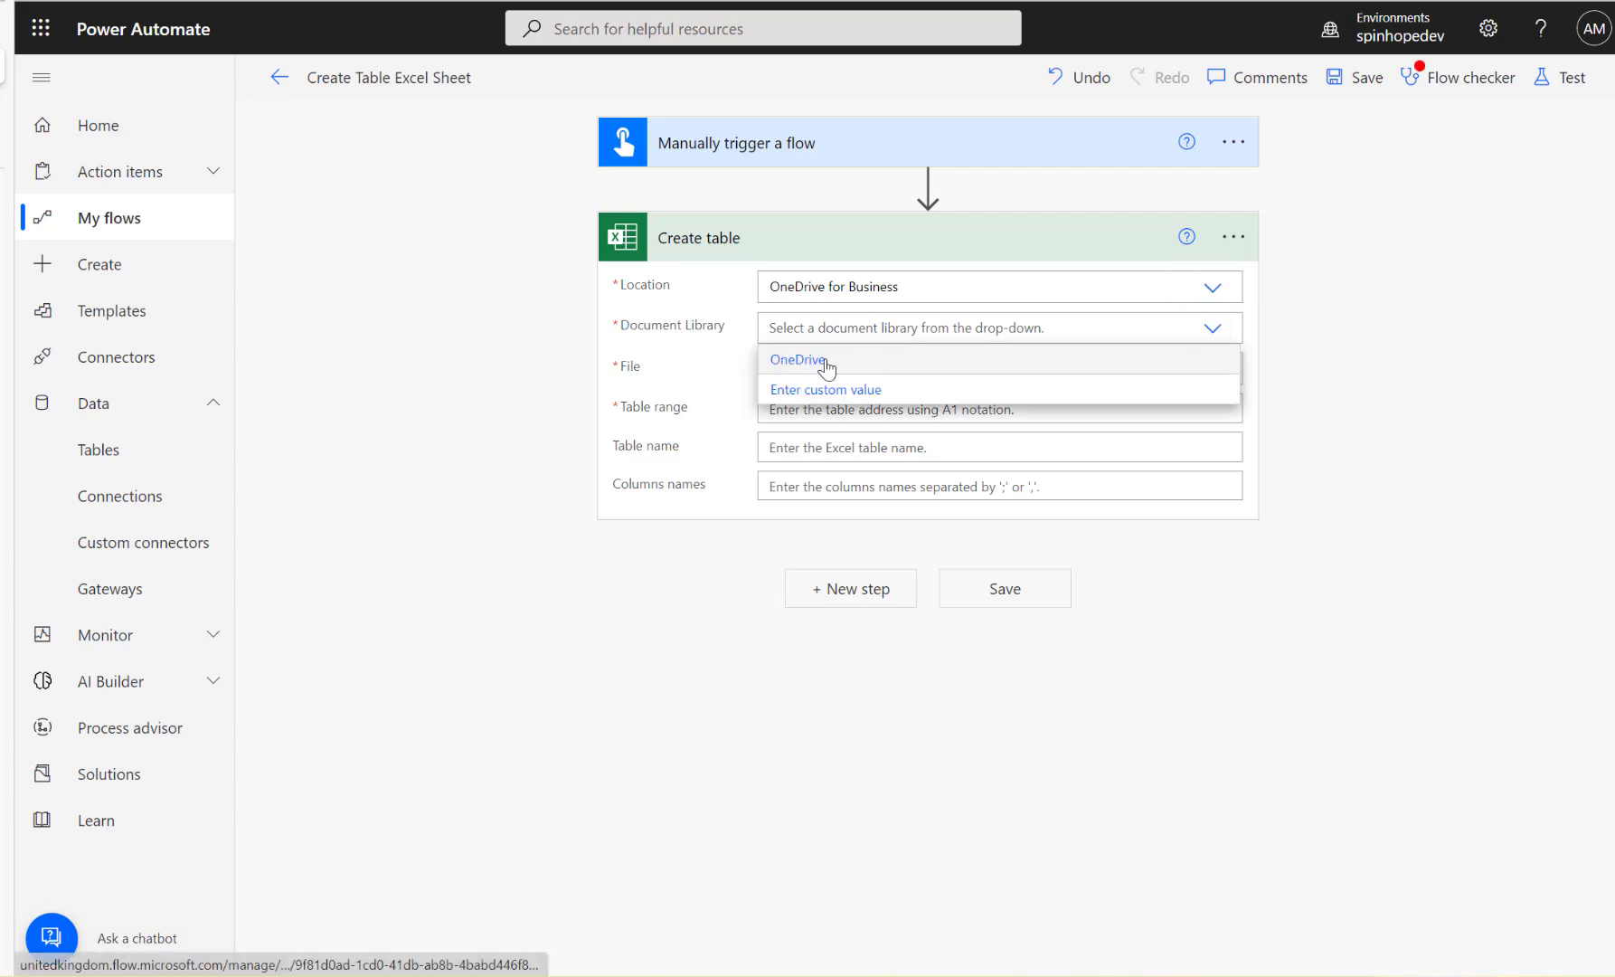
pyautogui.click(825, 361)
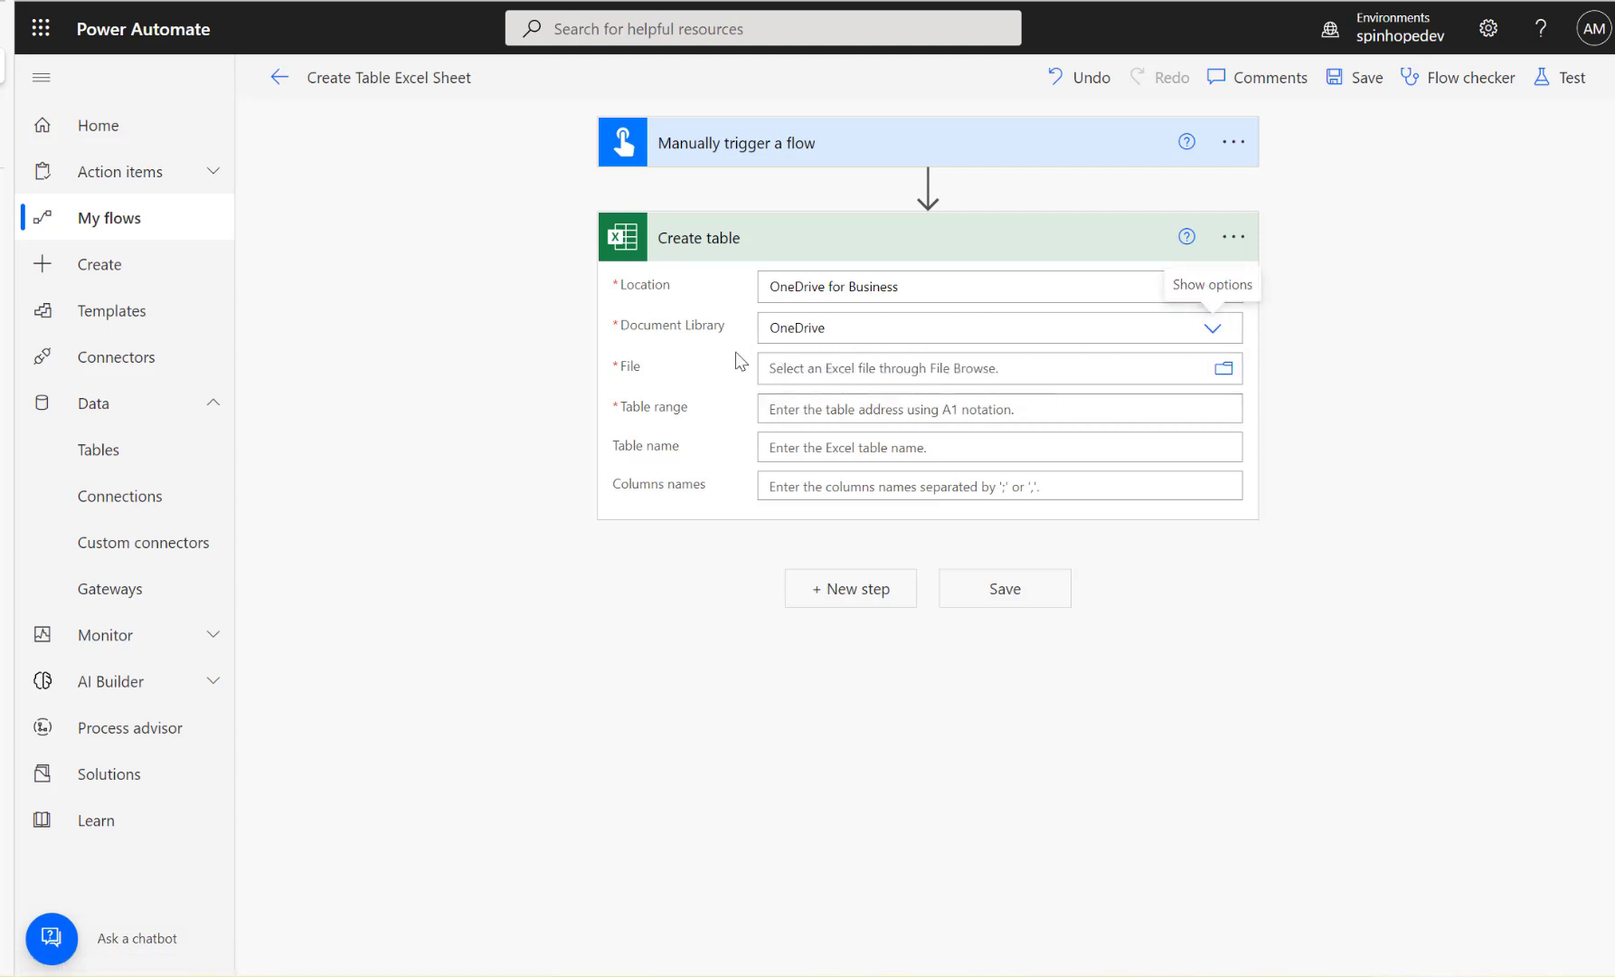
pyautogui.click(1226, 372)
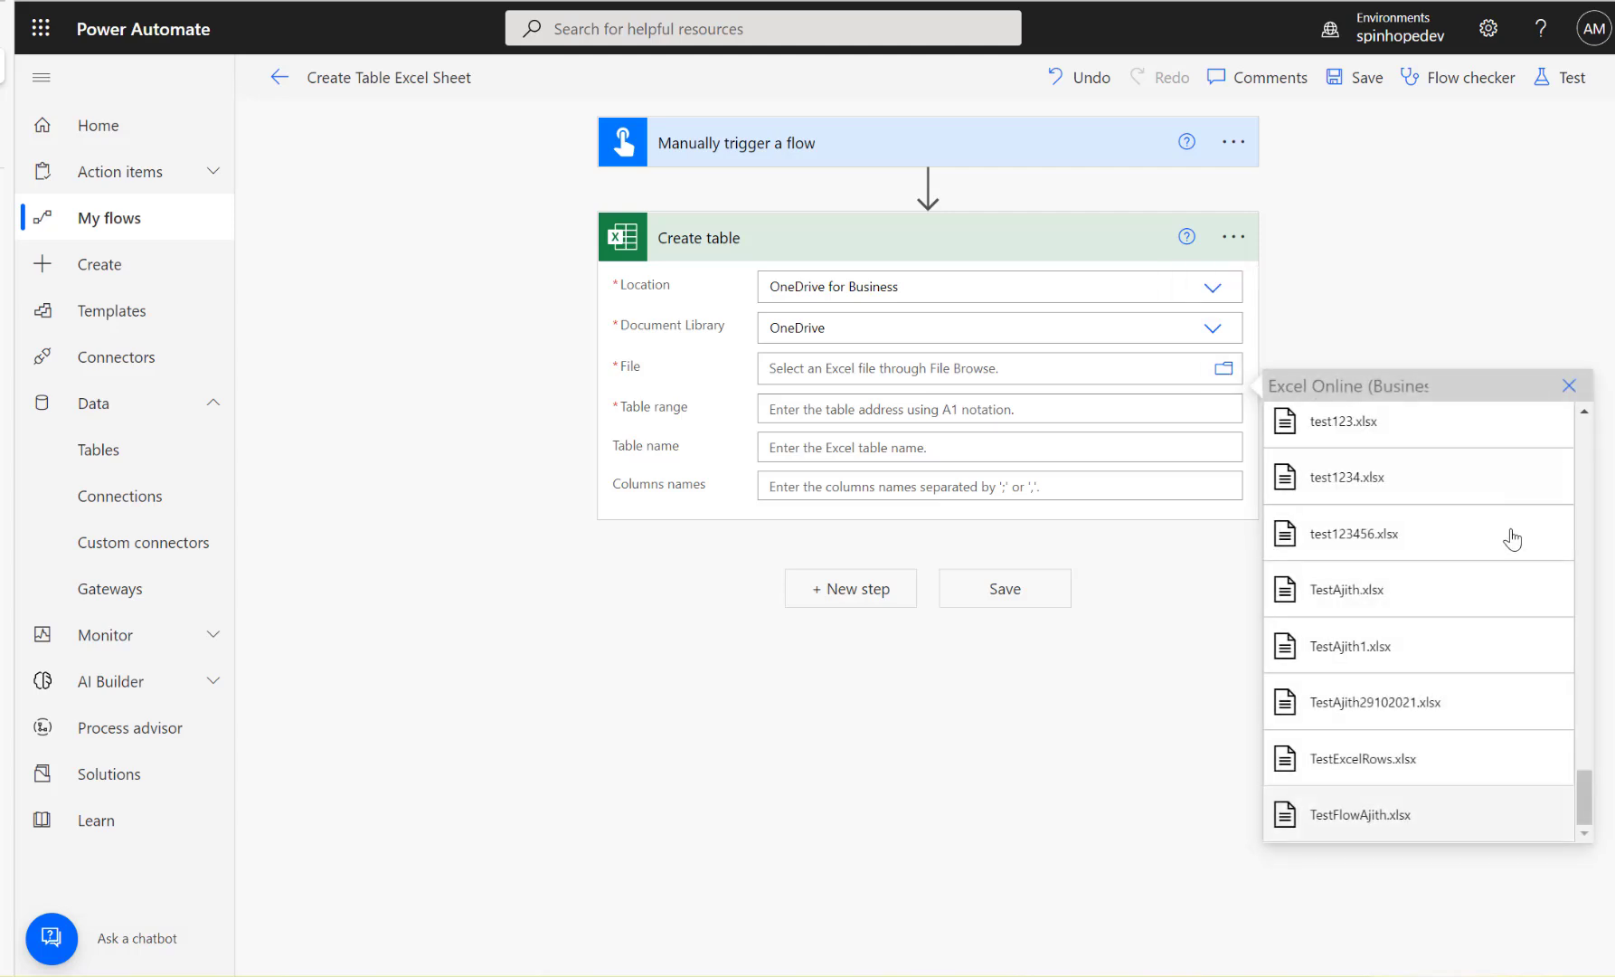
pyautogui.scroll(10, 1584, 801)
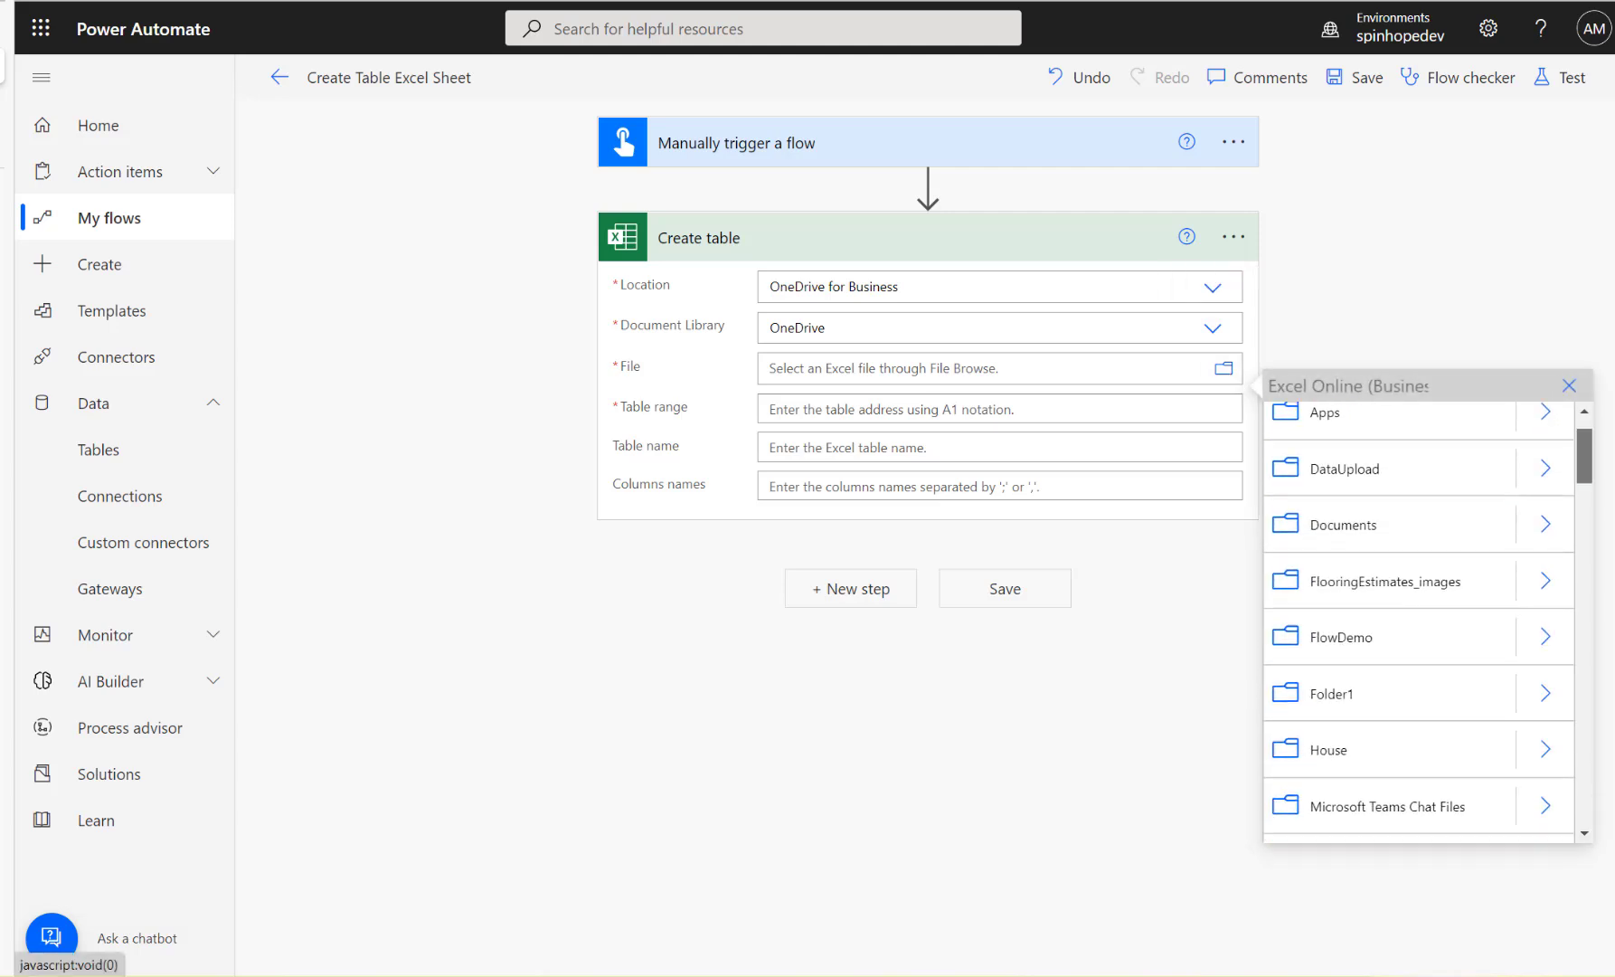
pyautogui.click(1559, 648)
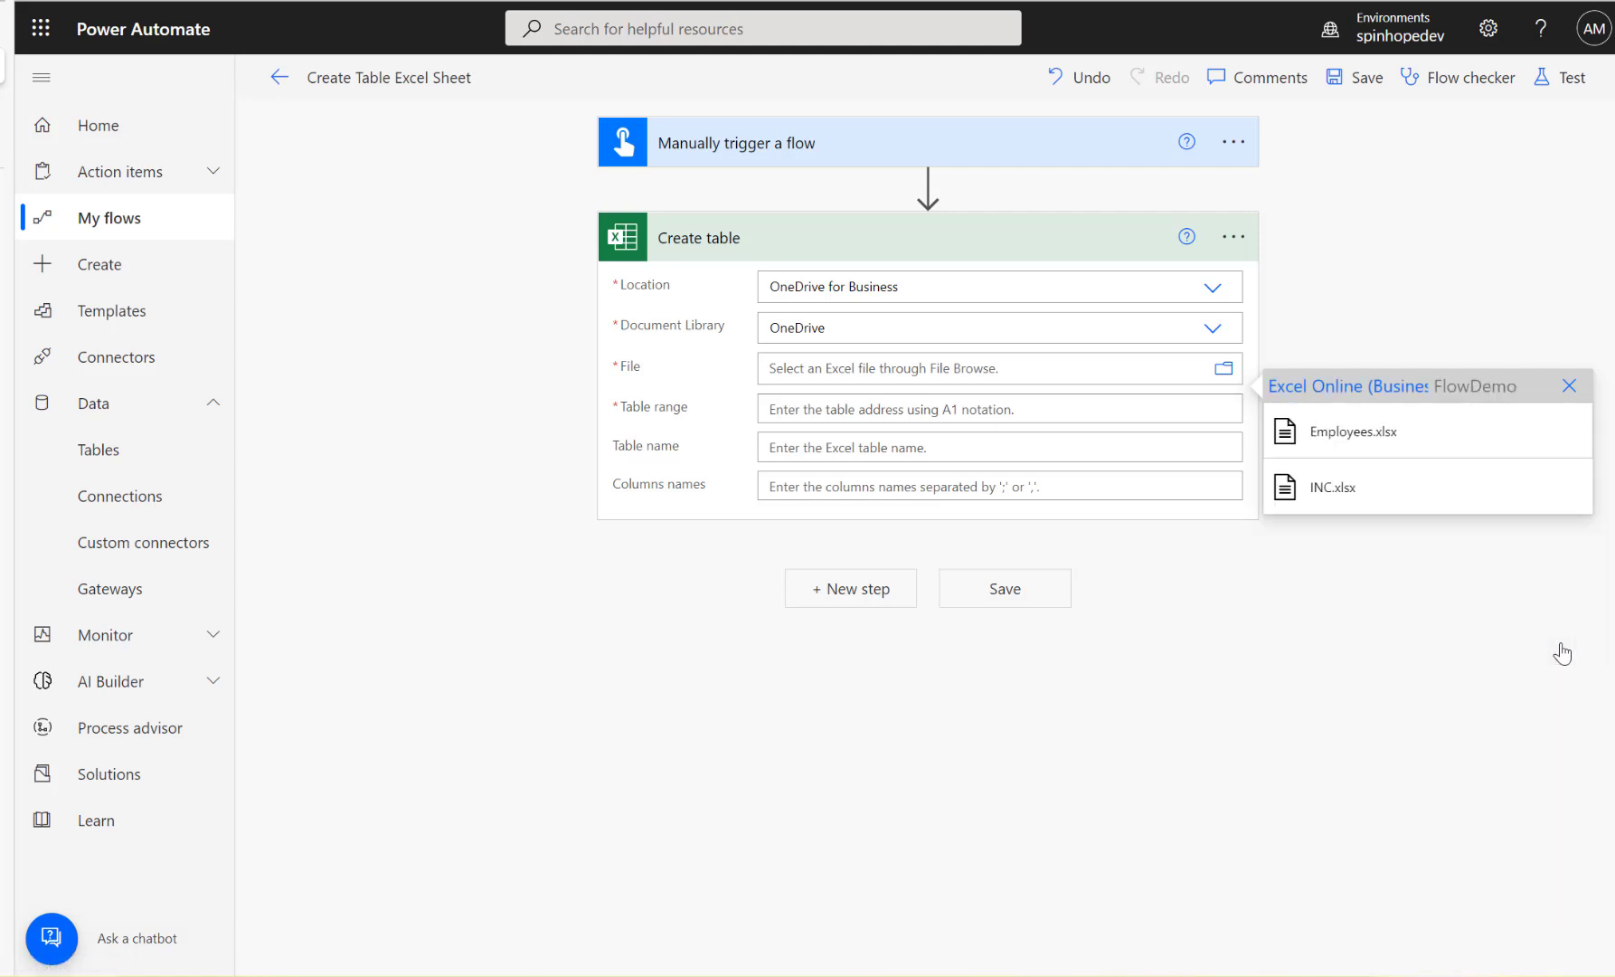
pyautogui.click(1345, 438)
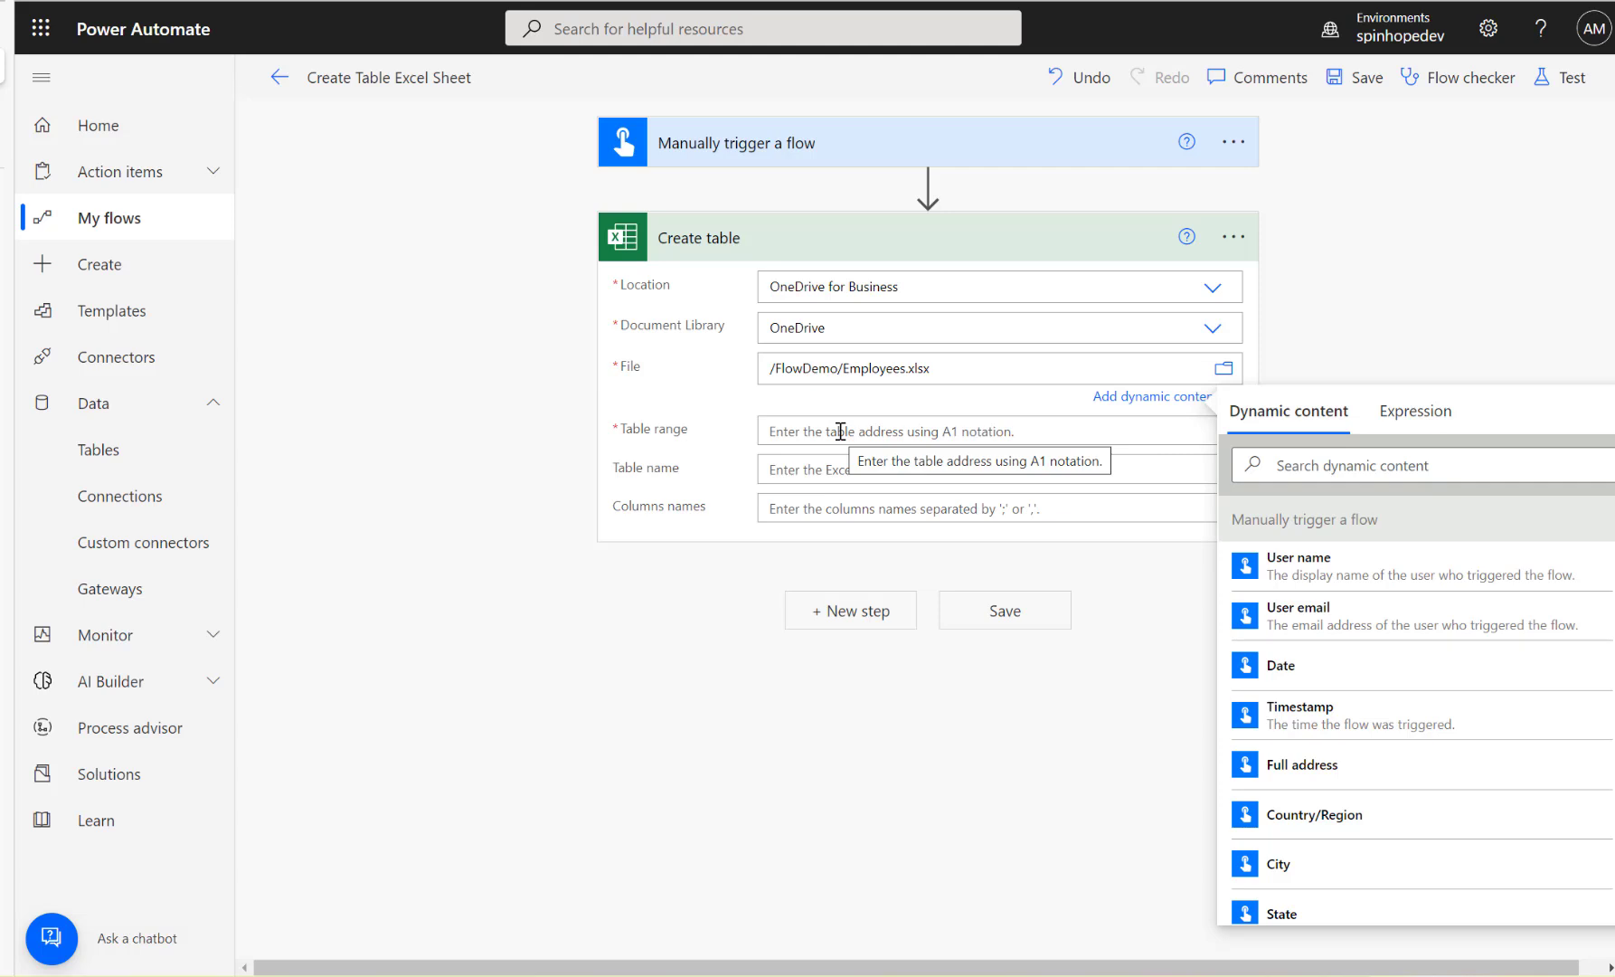
# - Set the Create table action's table range to =OFFSET(Sheet1!A1,0,0,SUBTOTAL(103,Sheet1!$A:$A),3)
pyautogui.click(795, 431)
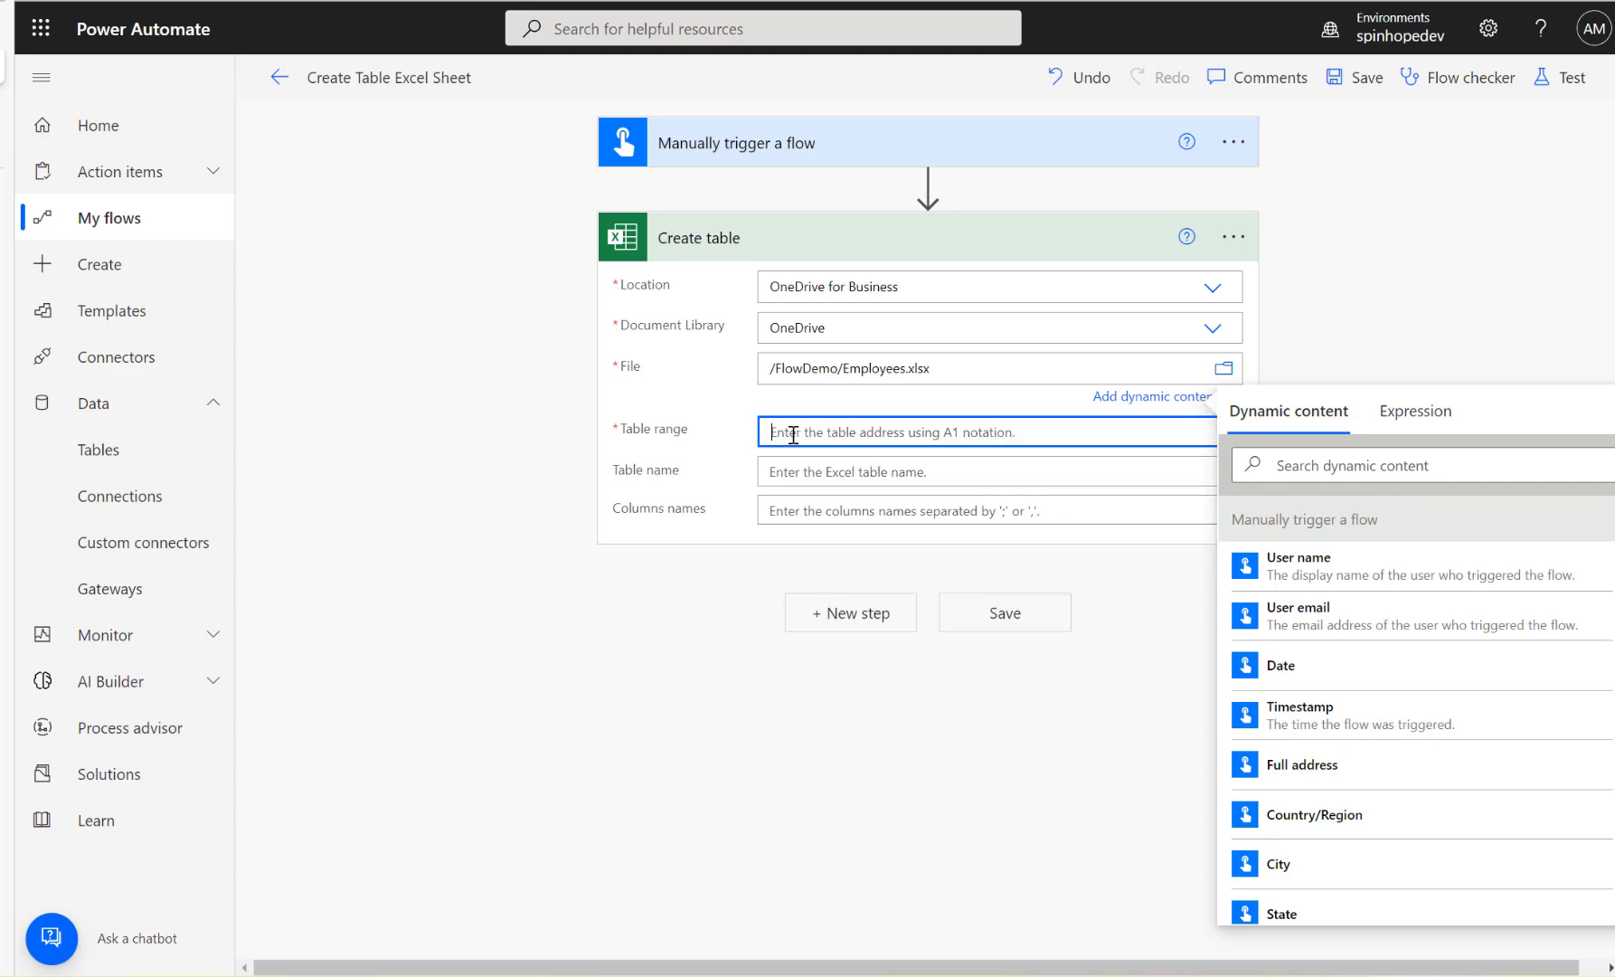
pyautogui.write('=OFFSET(Sheet1!A1,0,0,SUBTOTAL(103,Sheet1!$A:$A),3)')
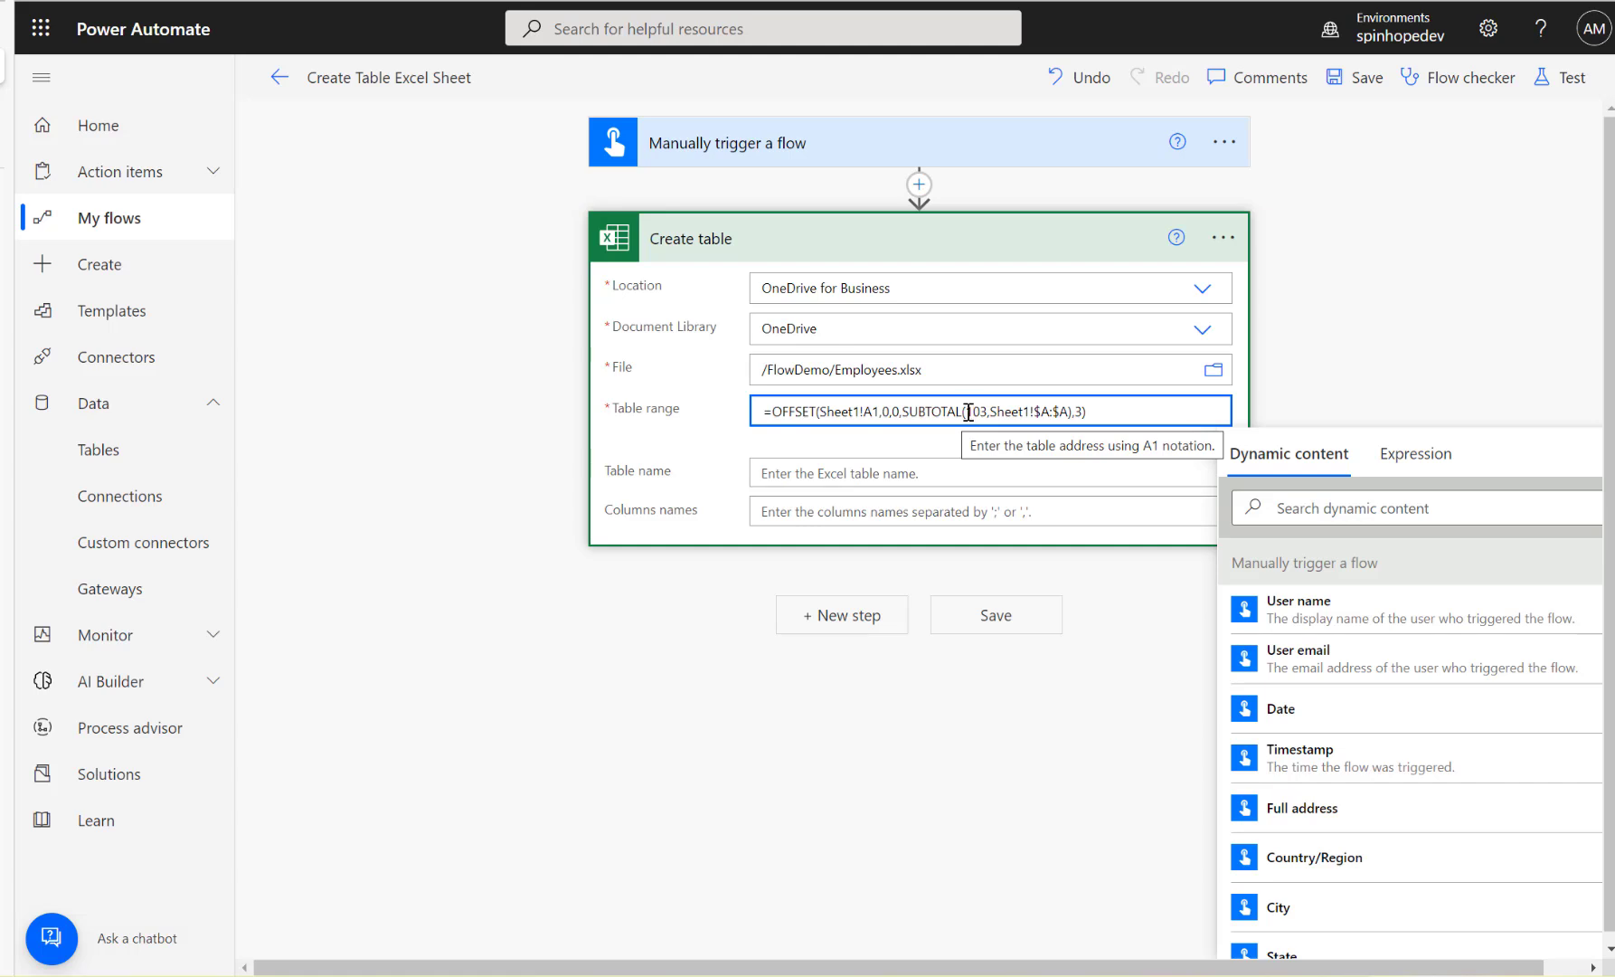
pyautogui.moveTo(968, 413); pyautogui.dragTo(992, 410)
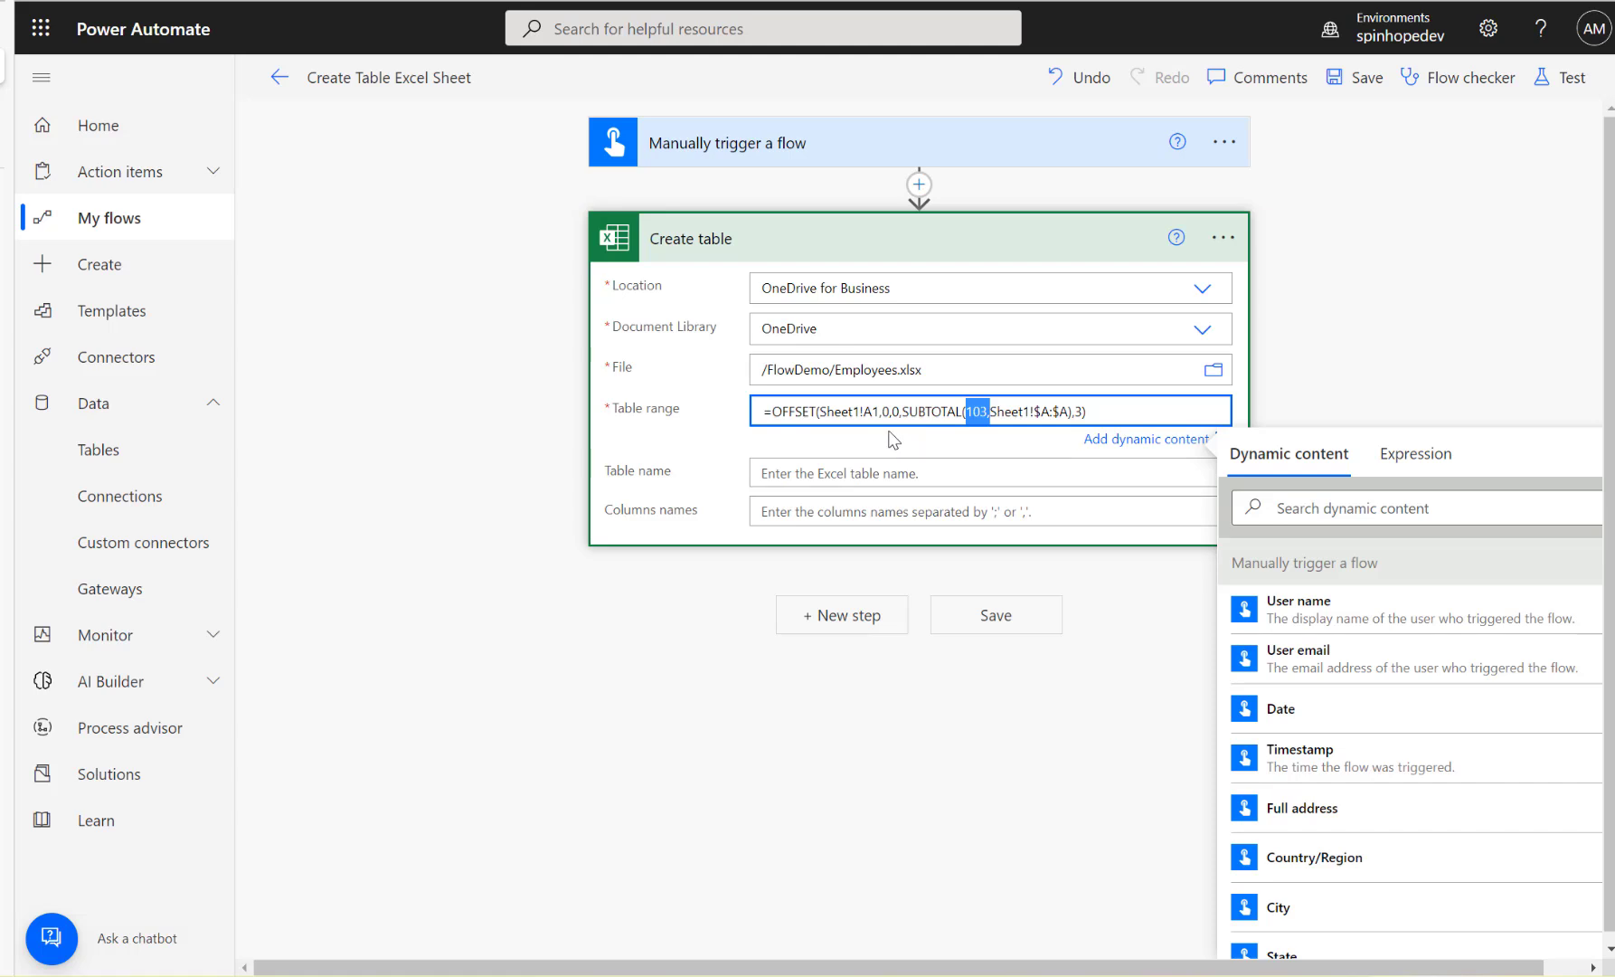
pyautogui.moveTo(864, 412); pyautogui.dragTo(882, 413)
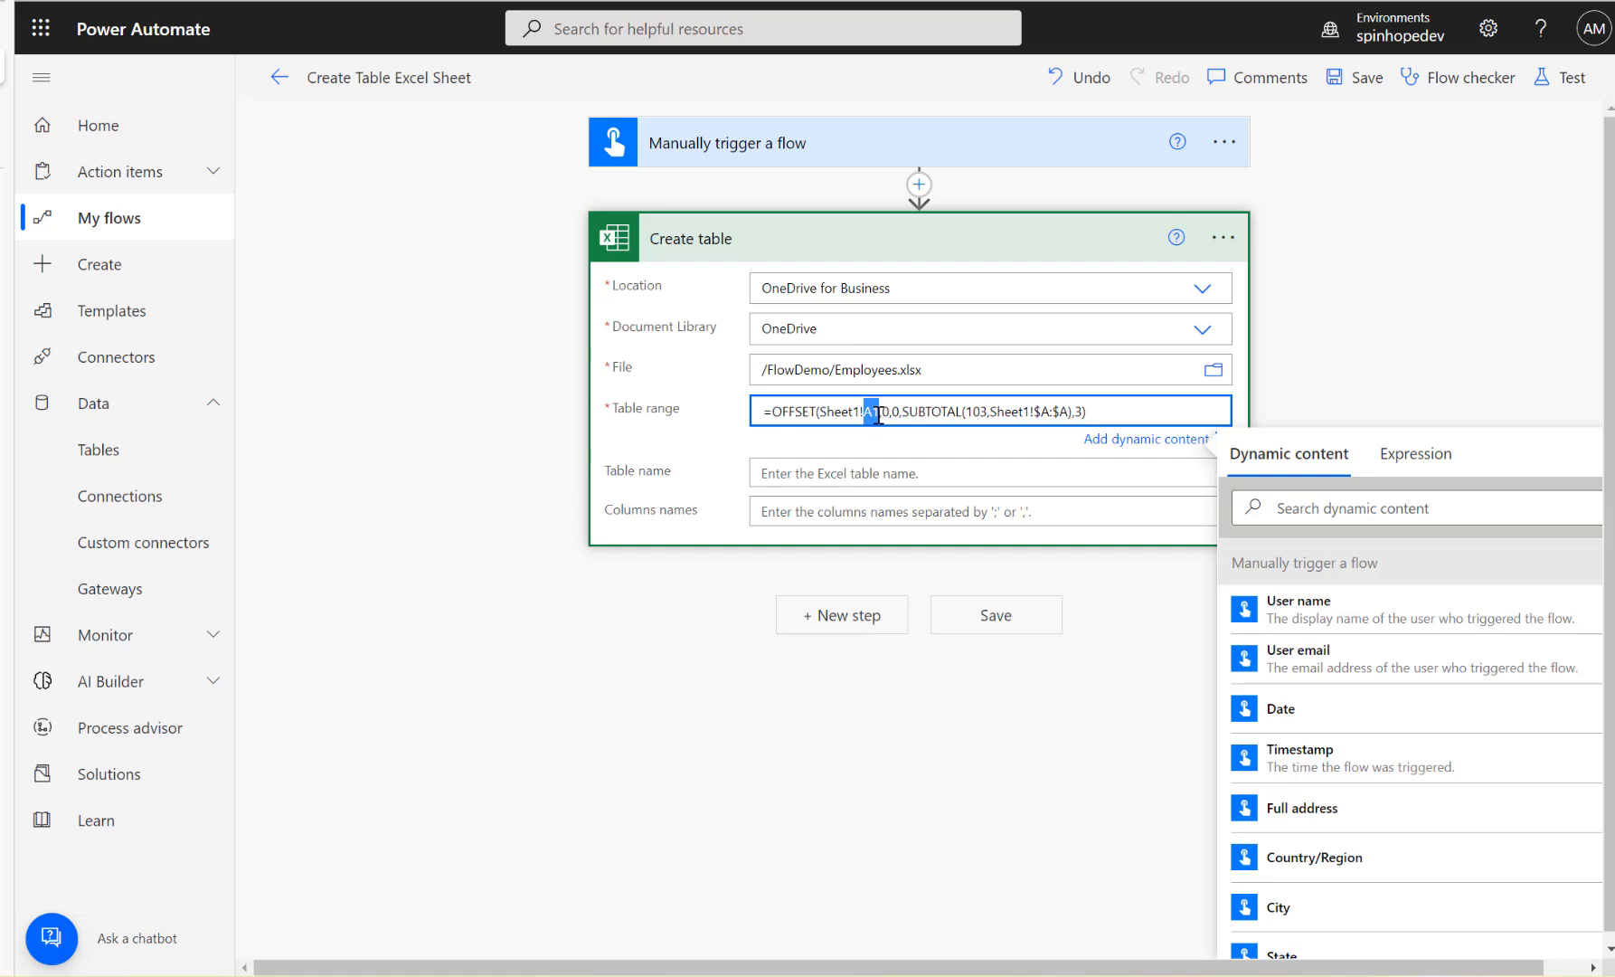
# - Name the new table Emp and set its column names to Id;Name;Postcode
pyautogui.click(832, 467)
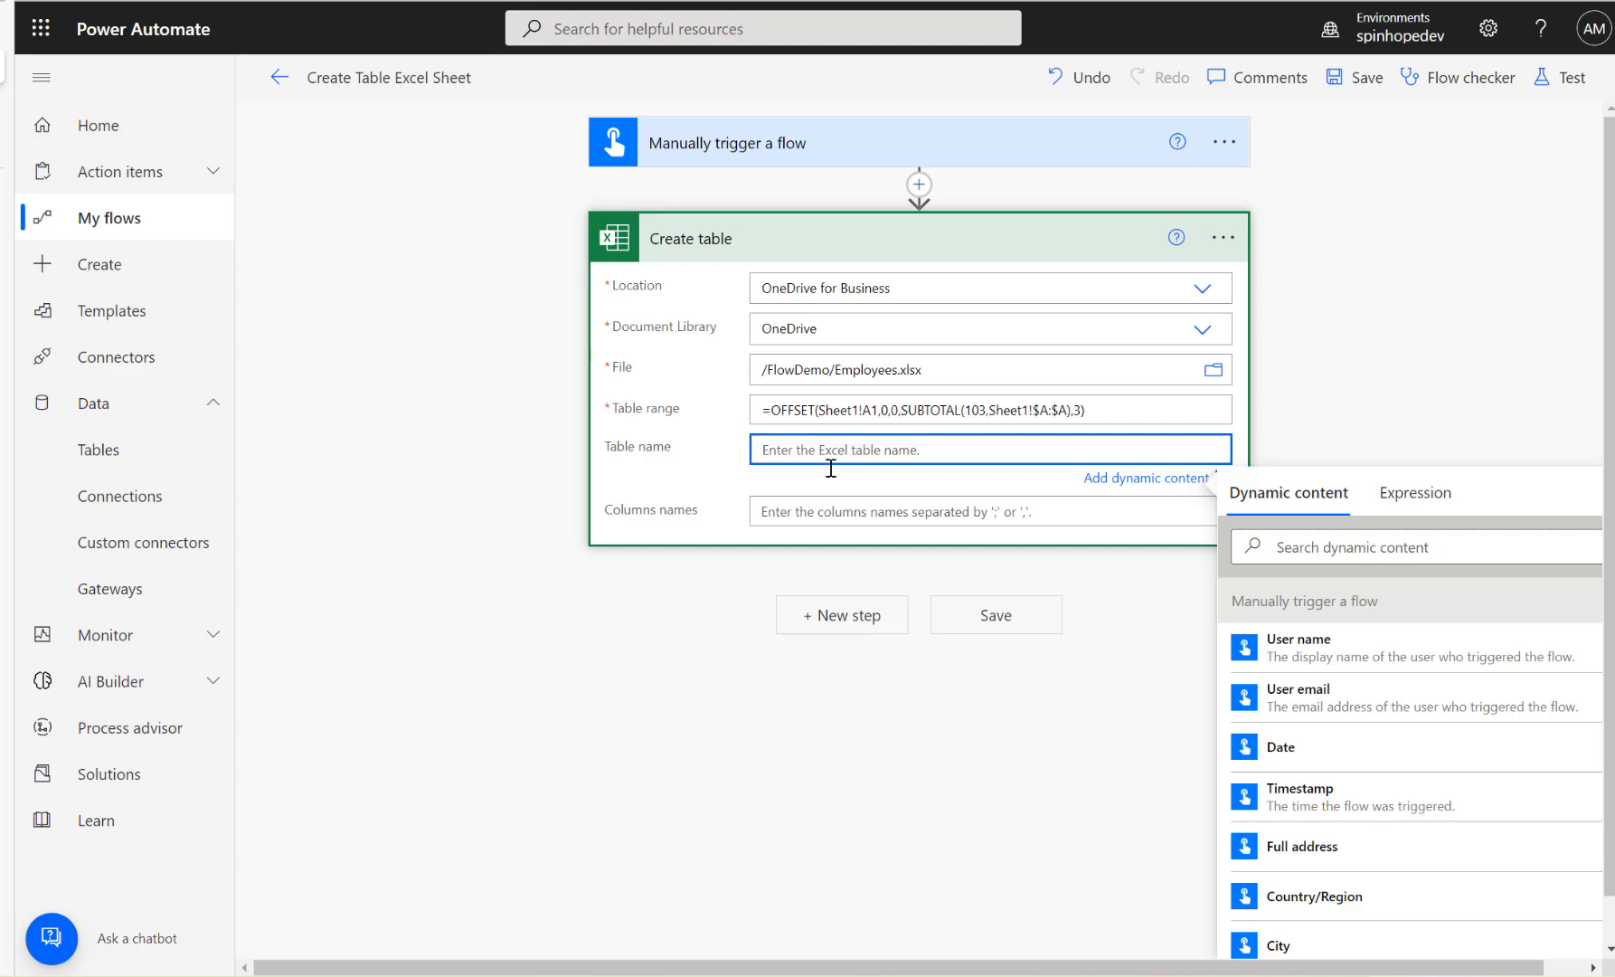
pyautogui.write('Emp')
pyautogui.click(809, 514)
pyautogui.write('Id;Name;Postcode')
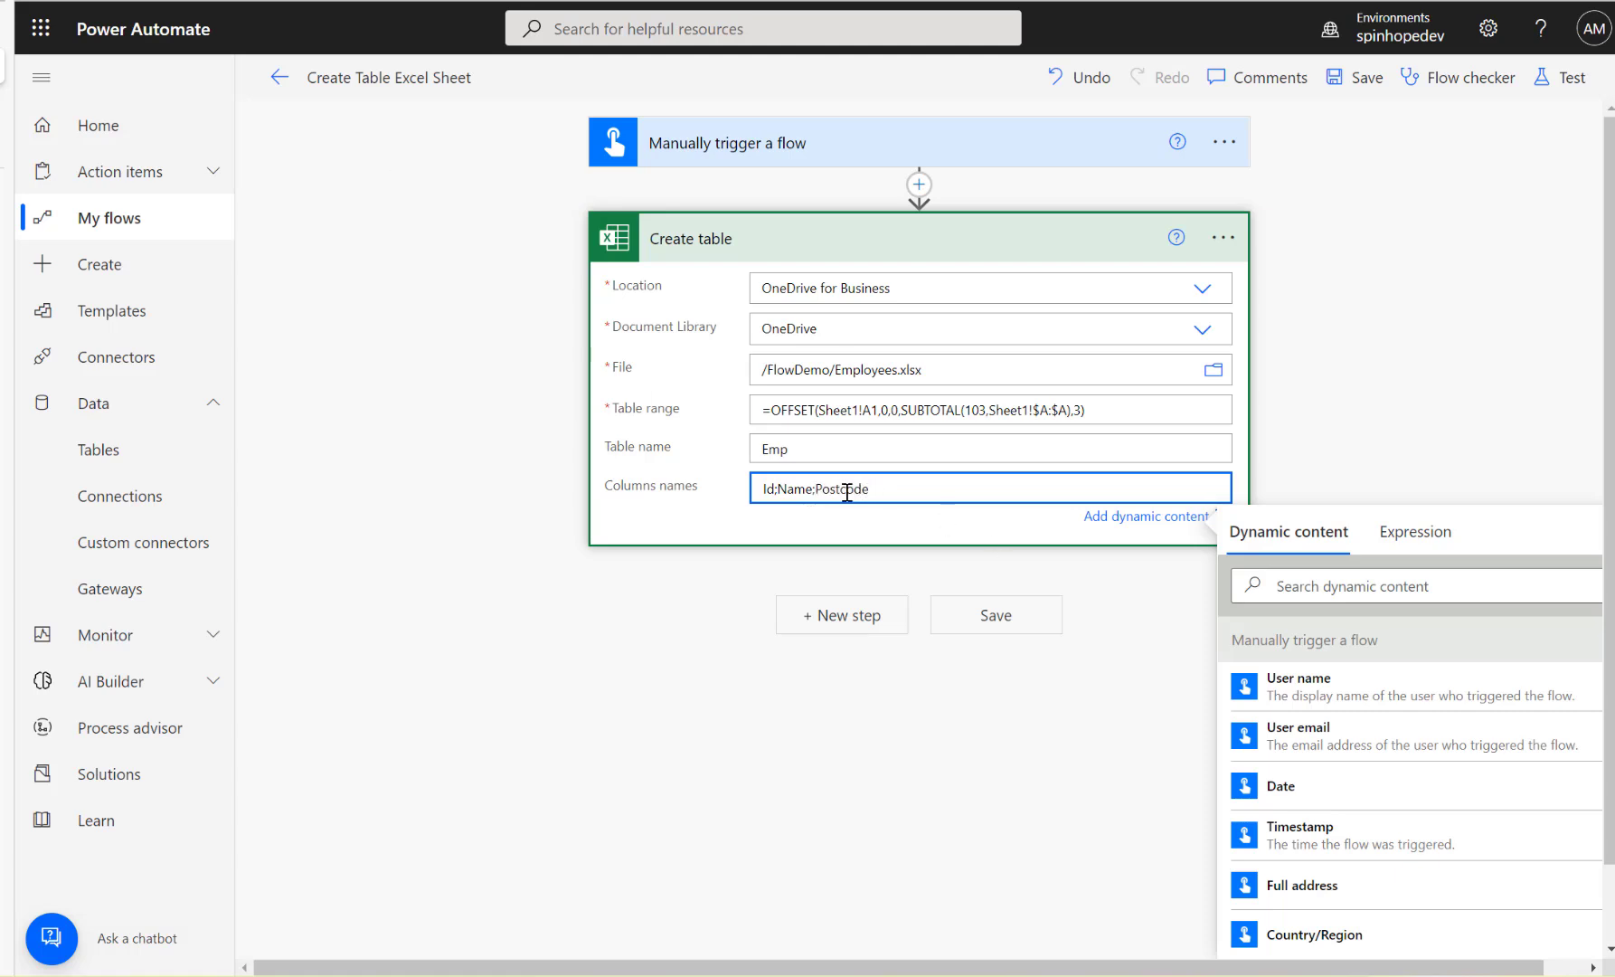
pyautogui.click(672, 727)
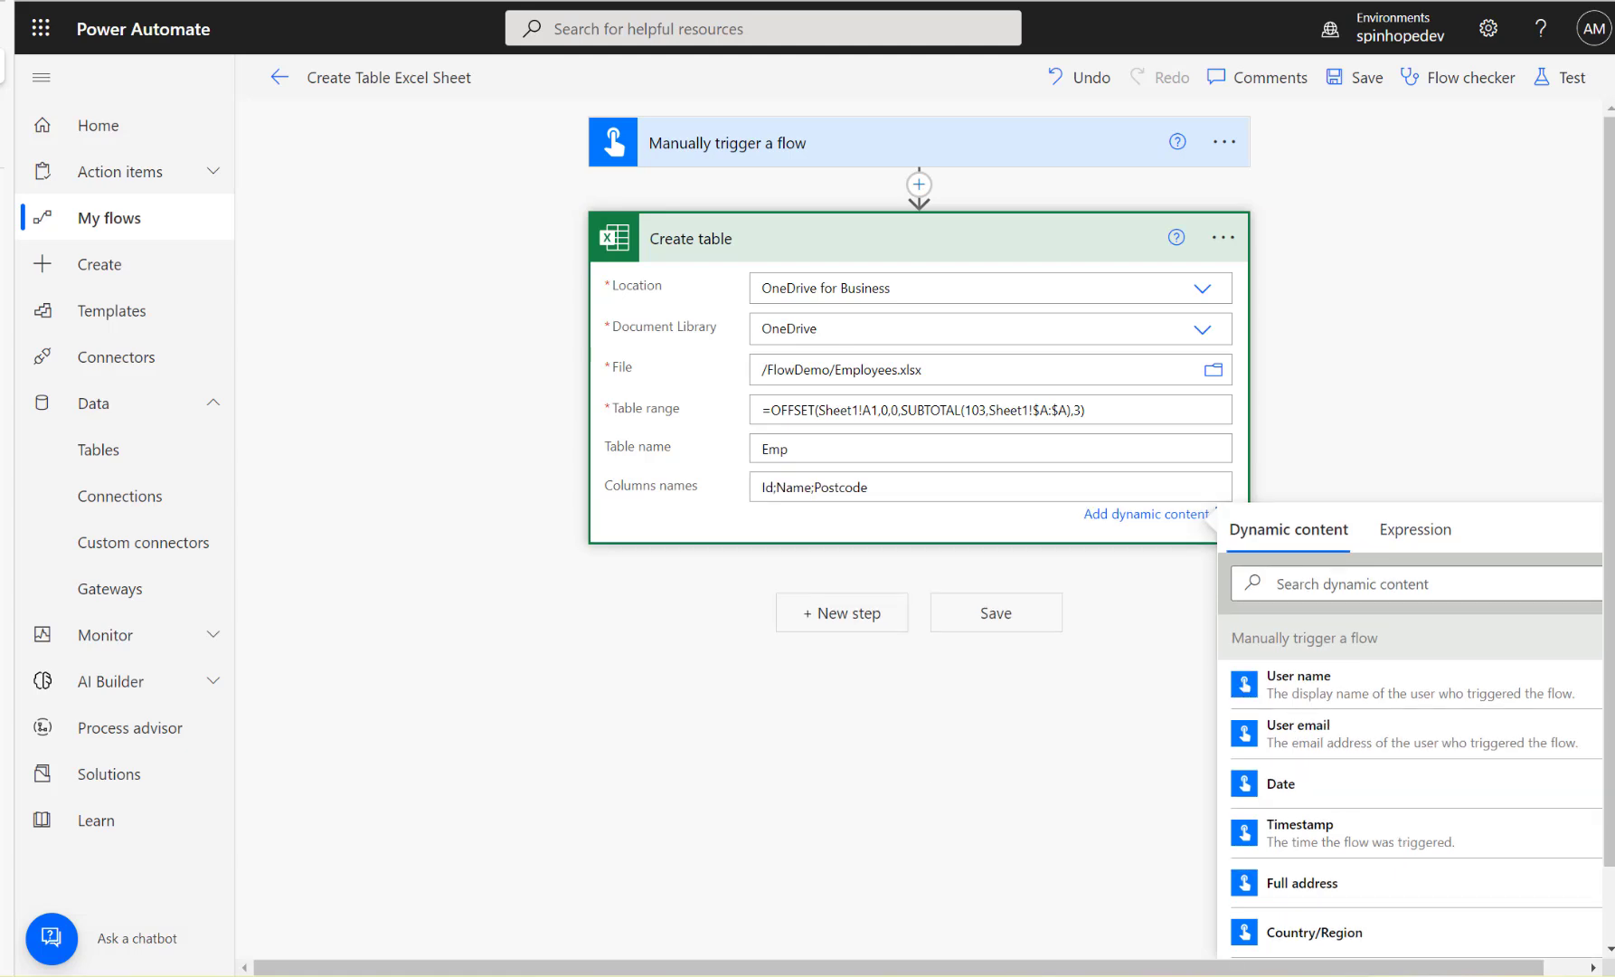
# - Add an Excel Online (Business) List rows present in a table action after Create table
pyautogui.click(845, 625)
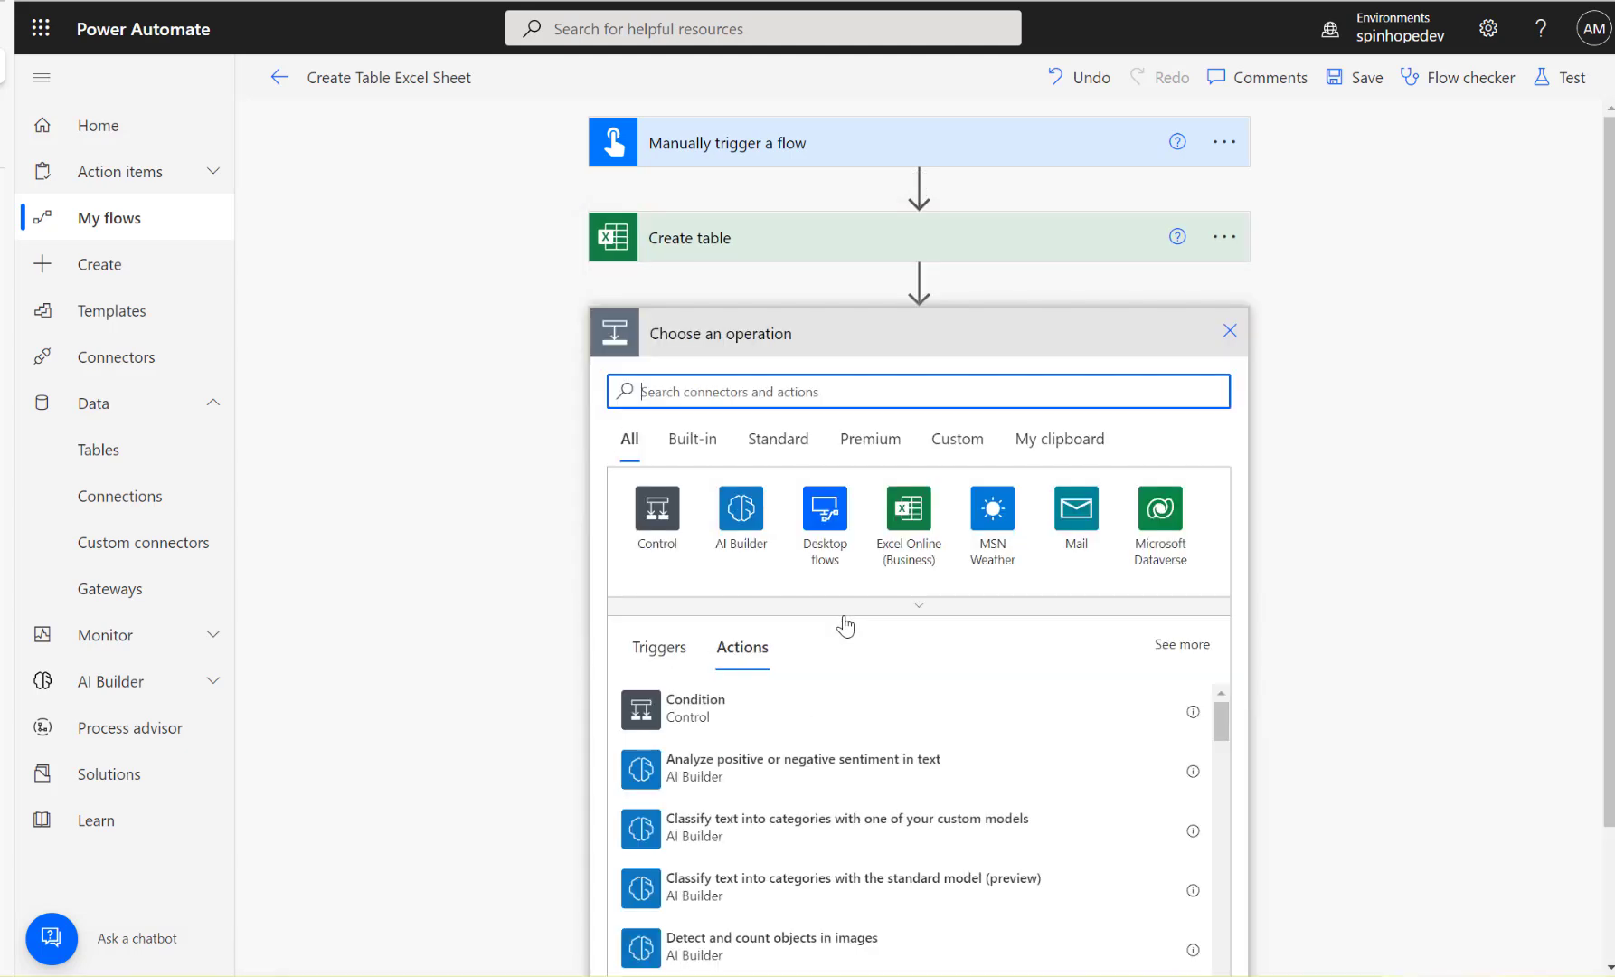
pyautogui.click(909, 511)
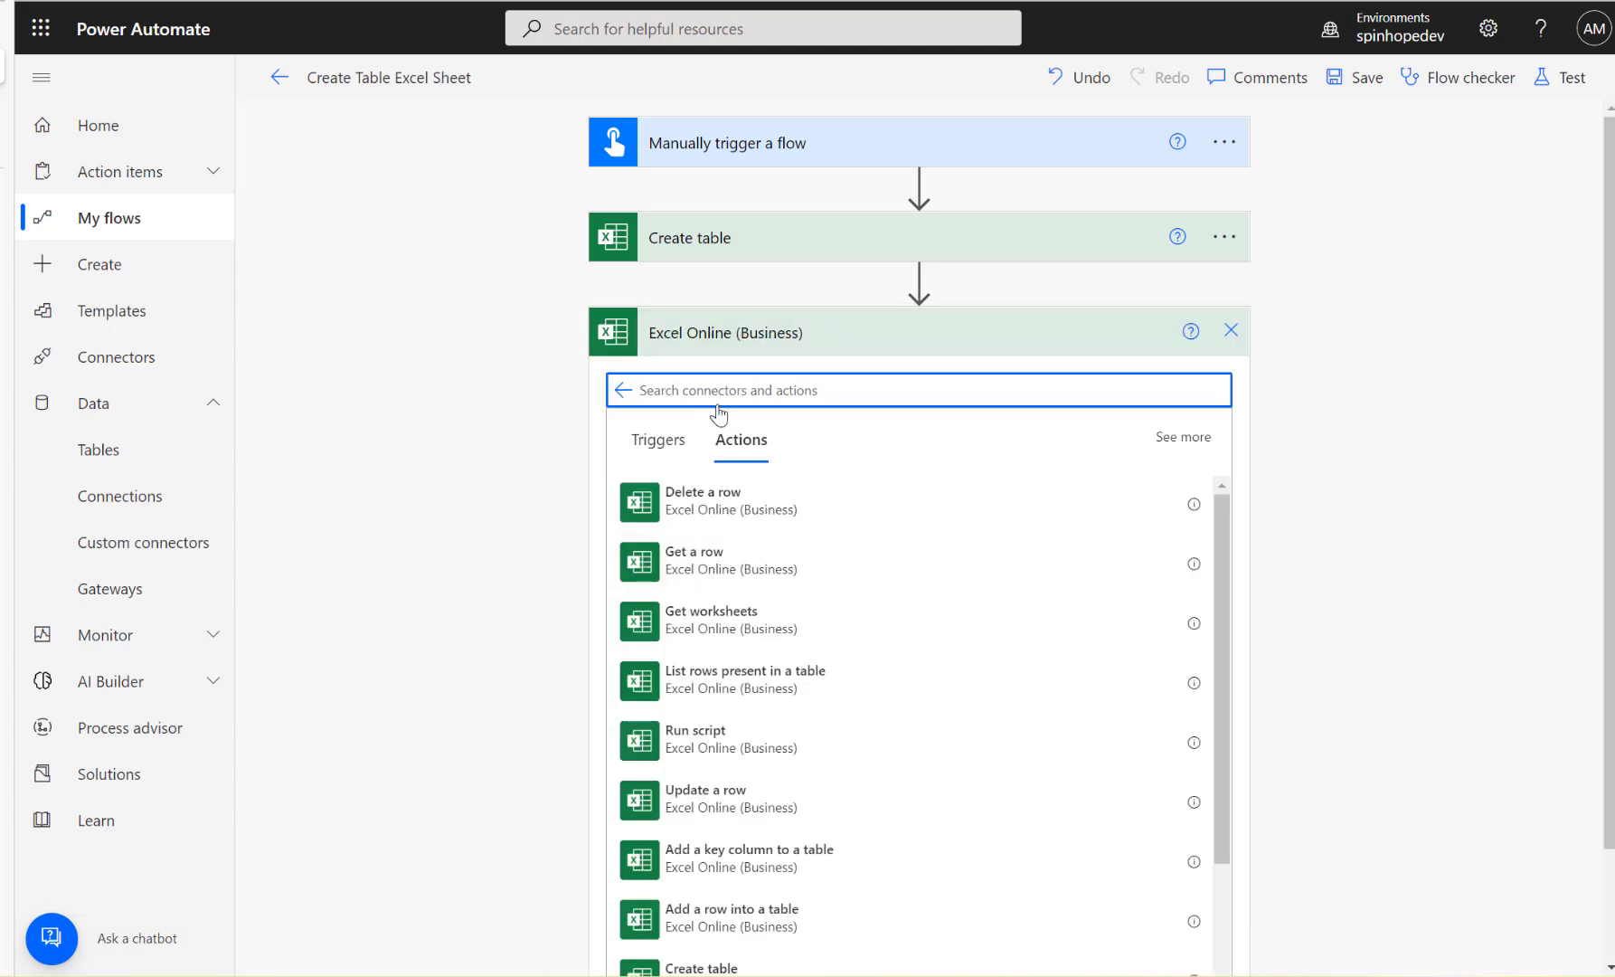
pyautogui.write('list')
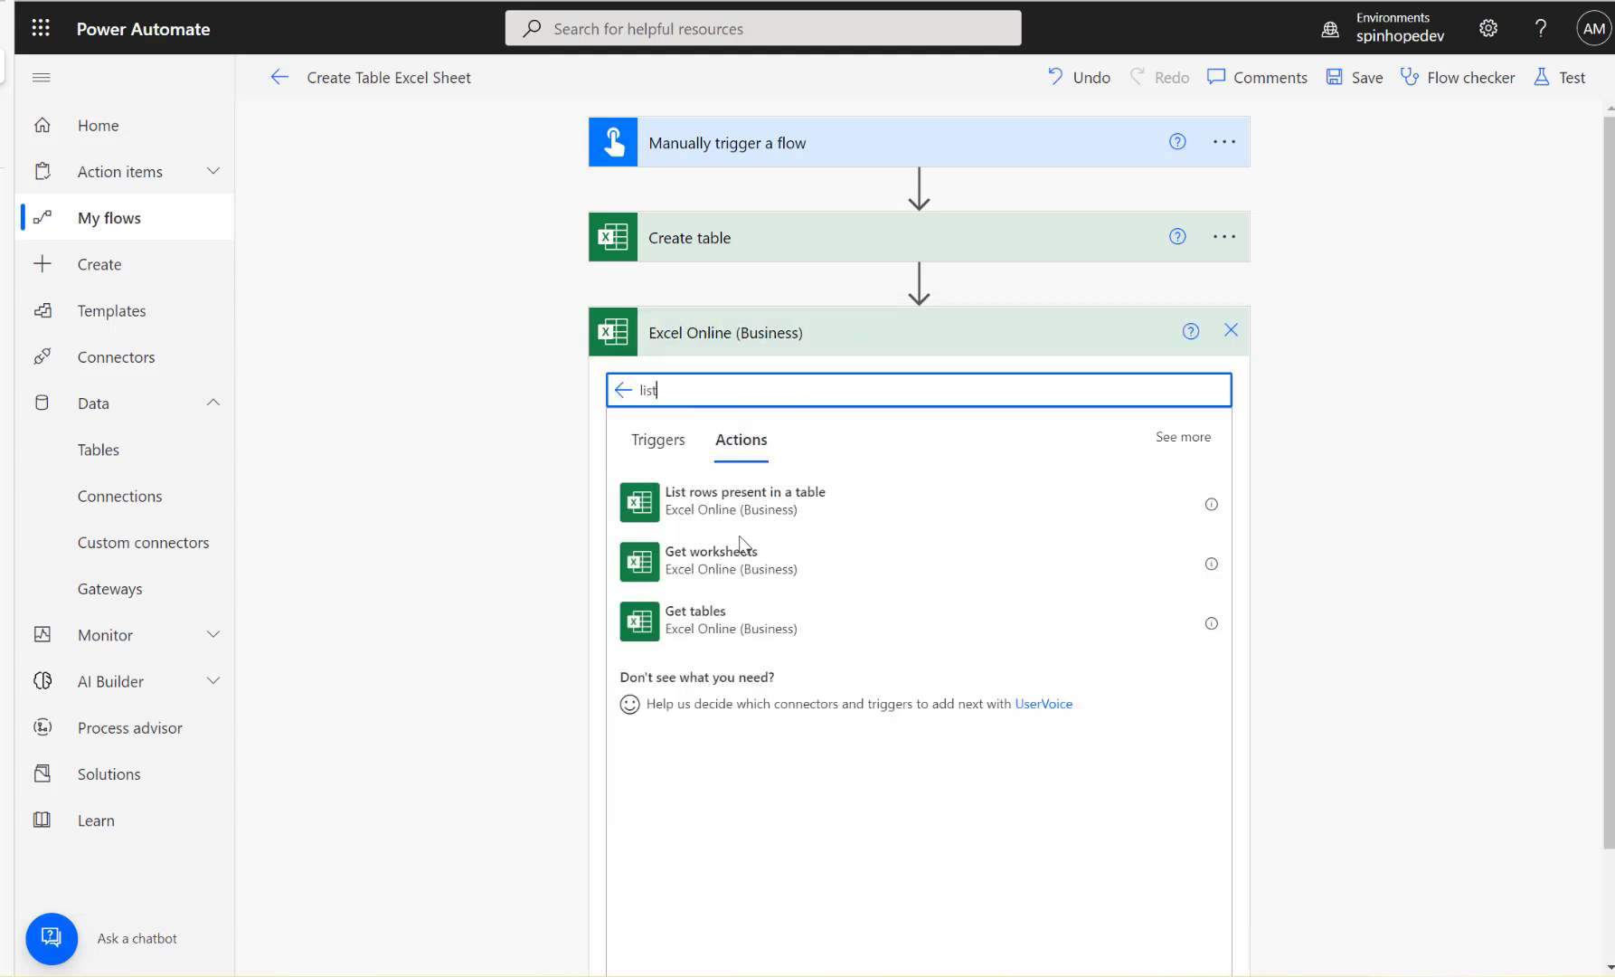
pyautogui.click(706, 514)
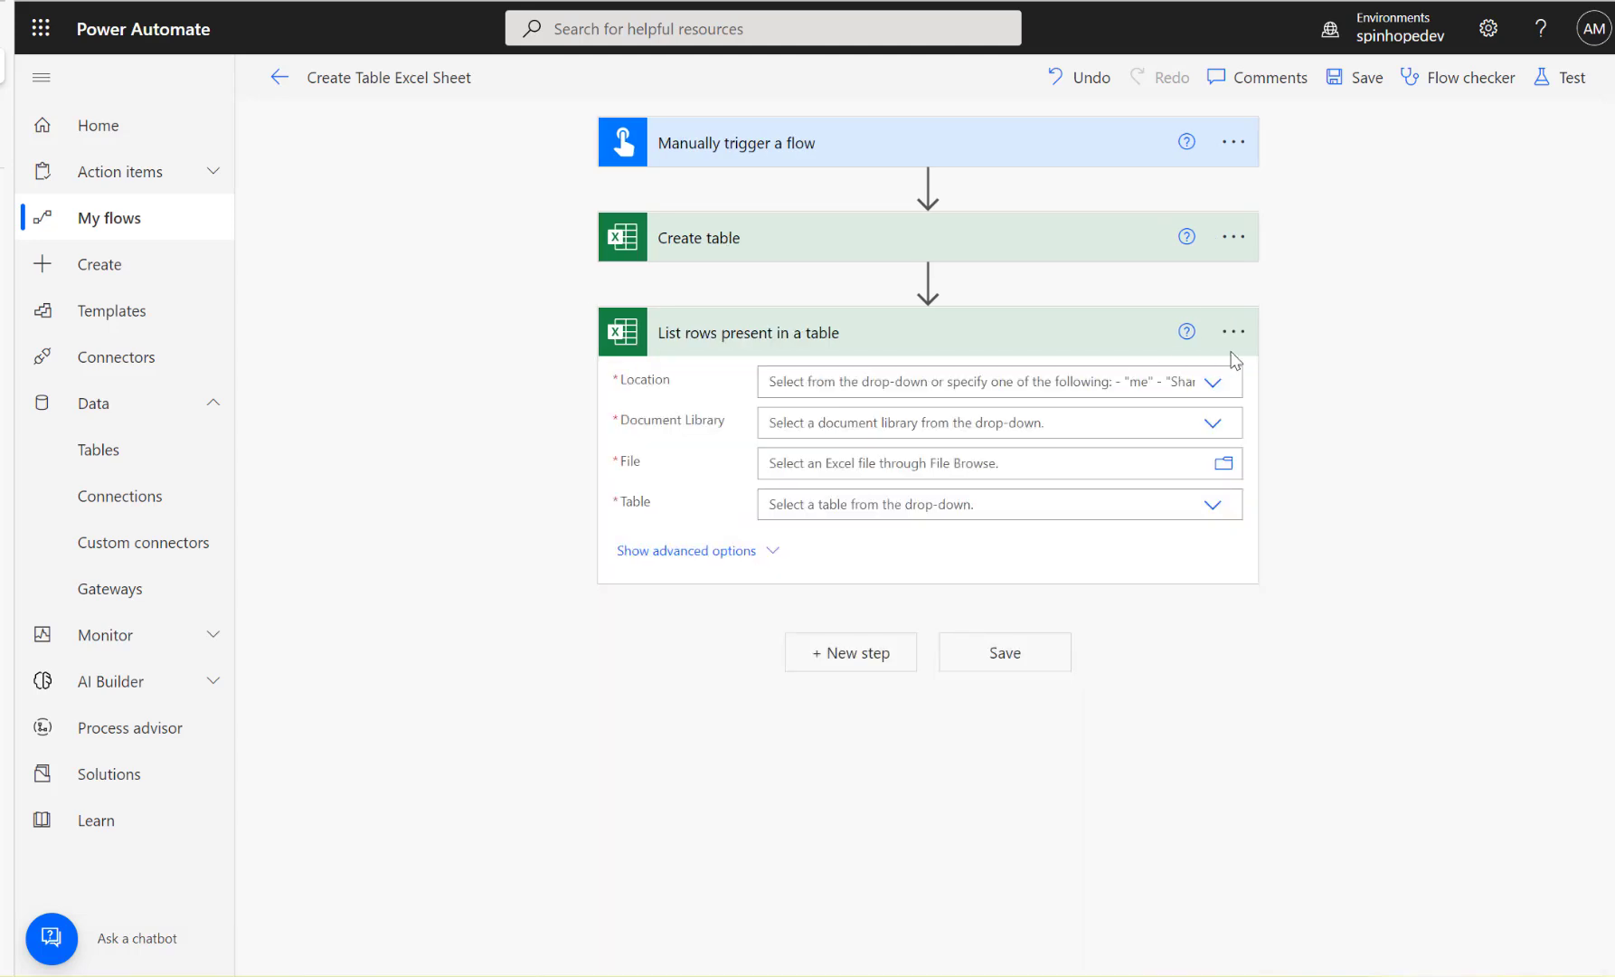
# - Point the List rows action to Employees.xlsx in the FlowDemo folder, with location OneDrive for Business and document library OneDrive
pyautogui.click(1213, 381)
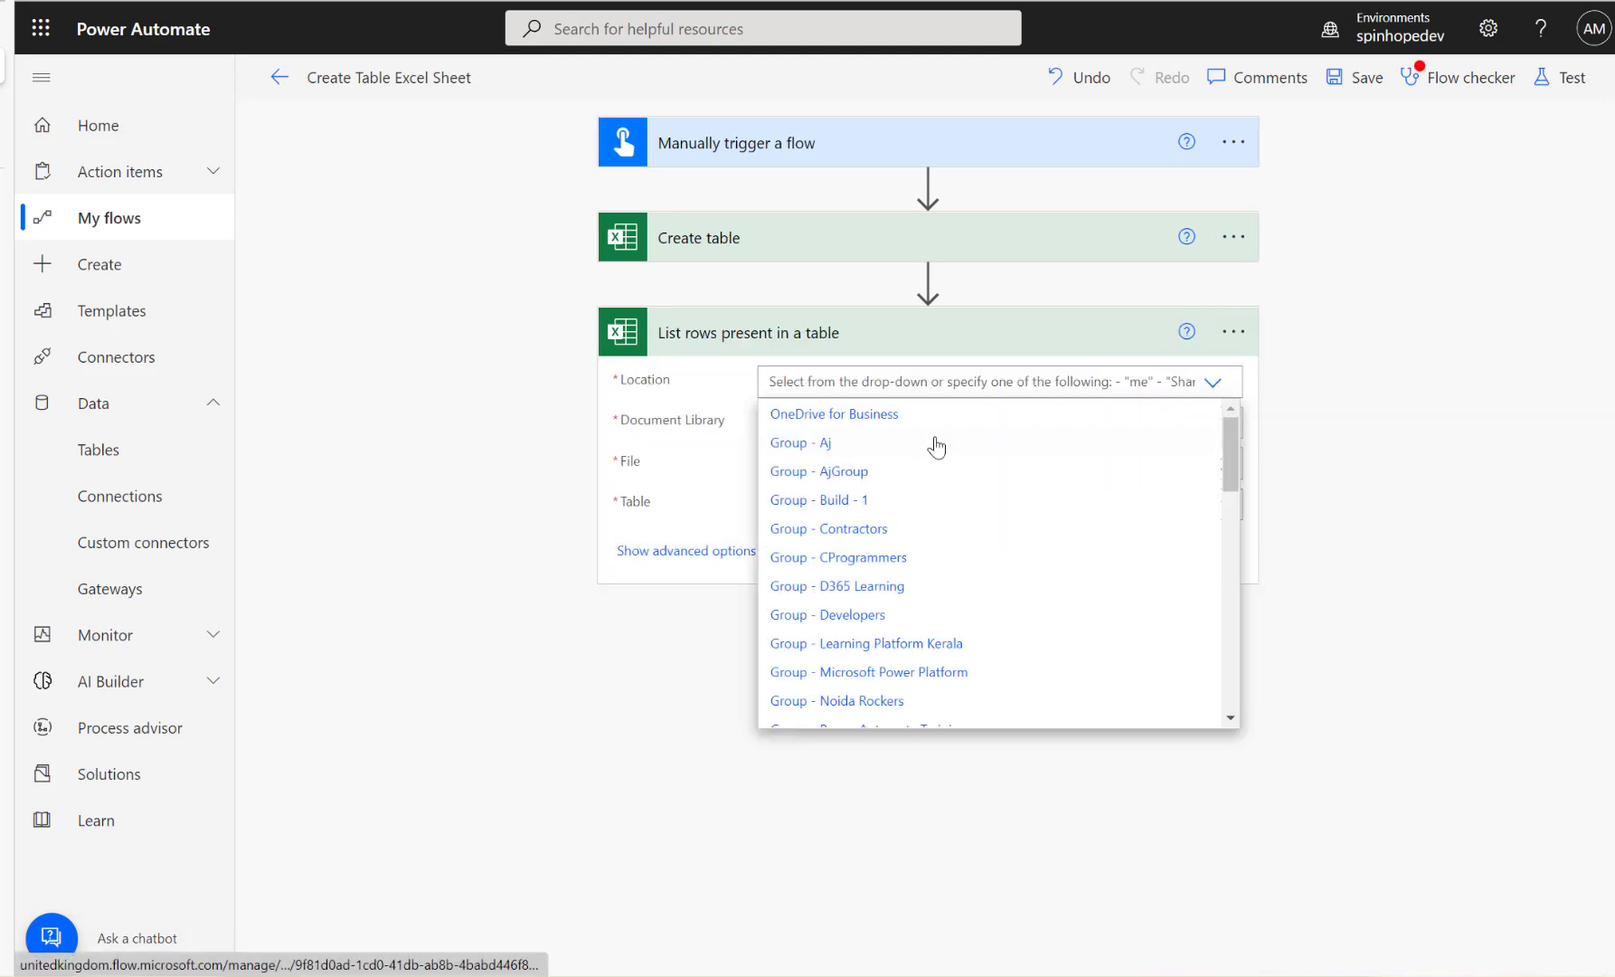
pyautogui.click(866, 411)
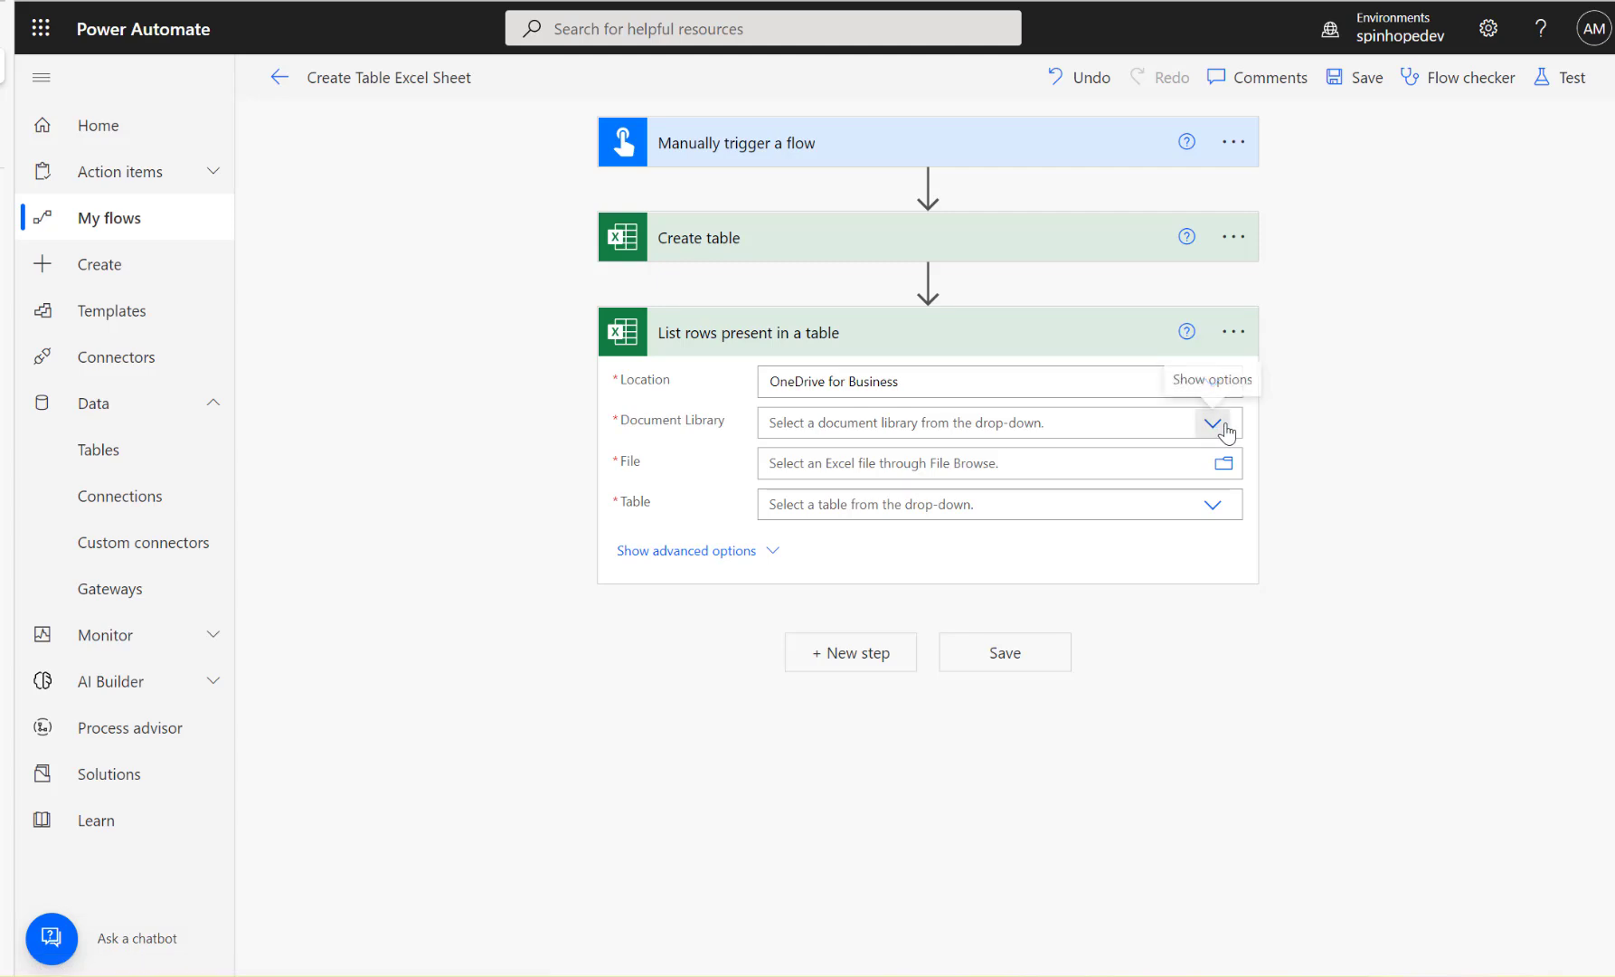
pyautogui.click(1210, 430)
pyautogui.click(888, 455)
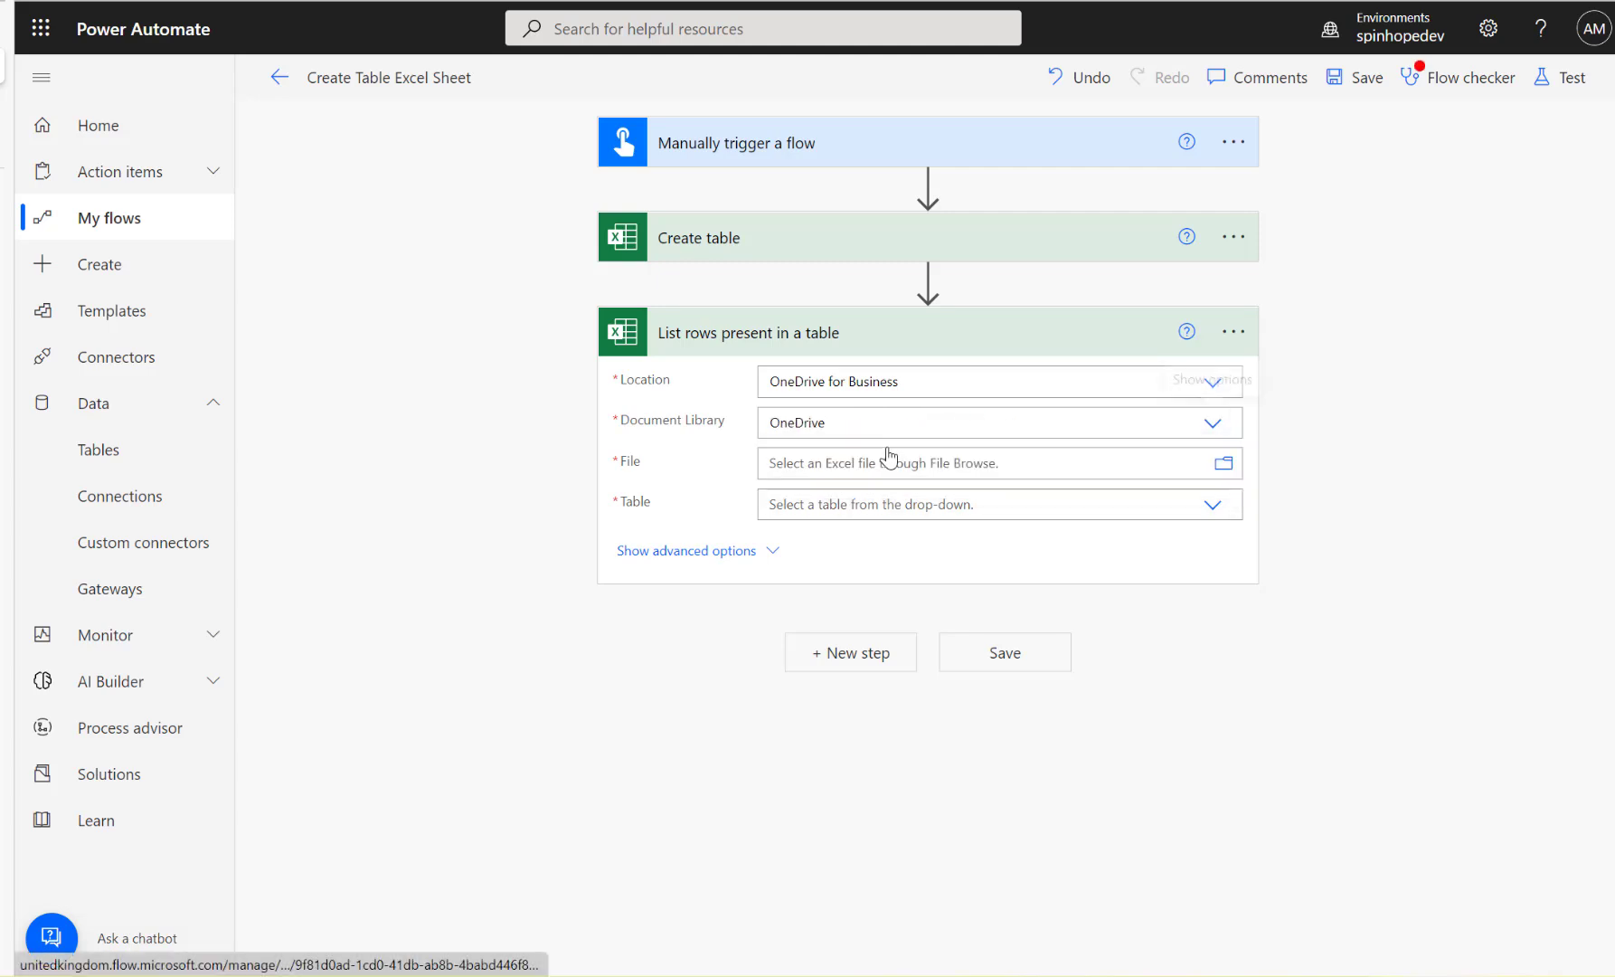
pyautogui.click(1223, 464)
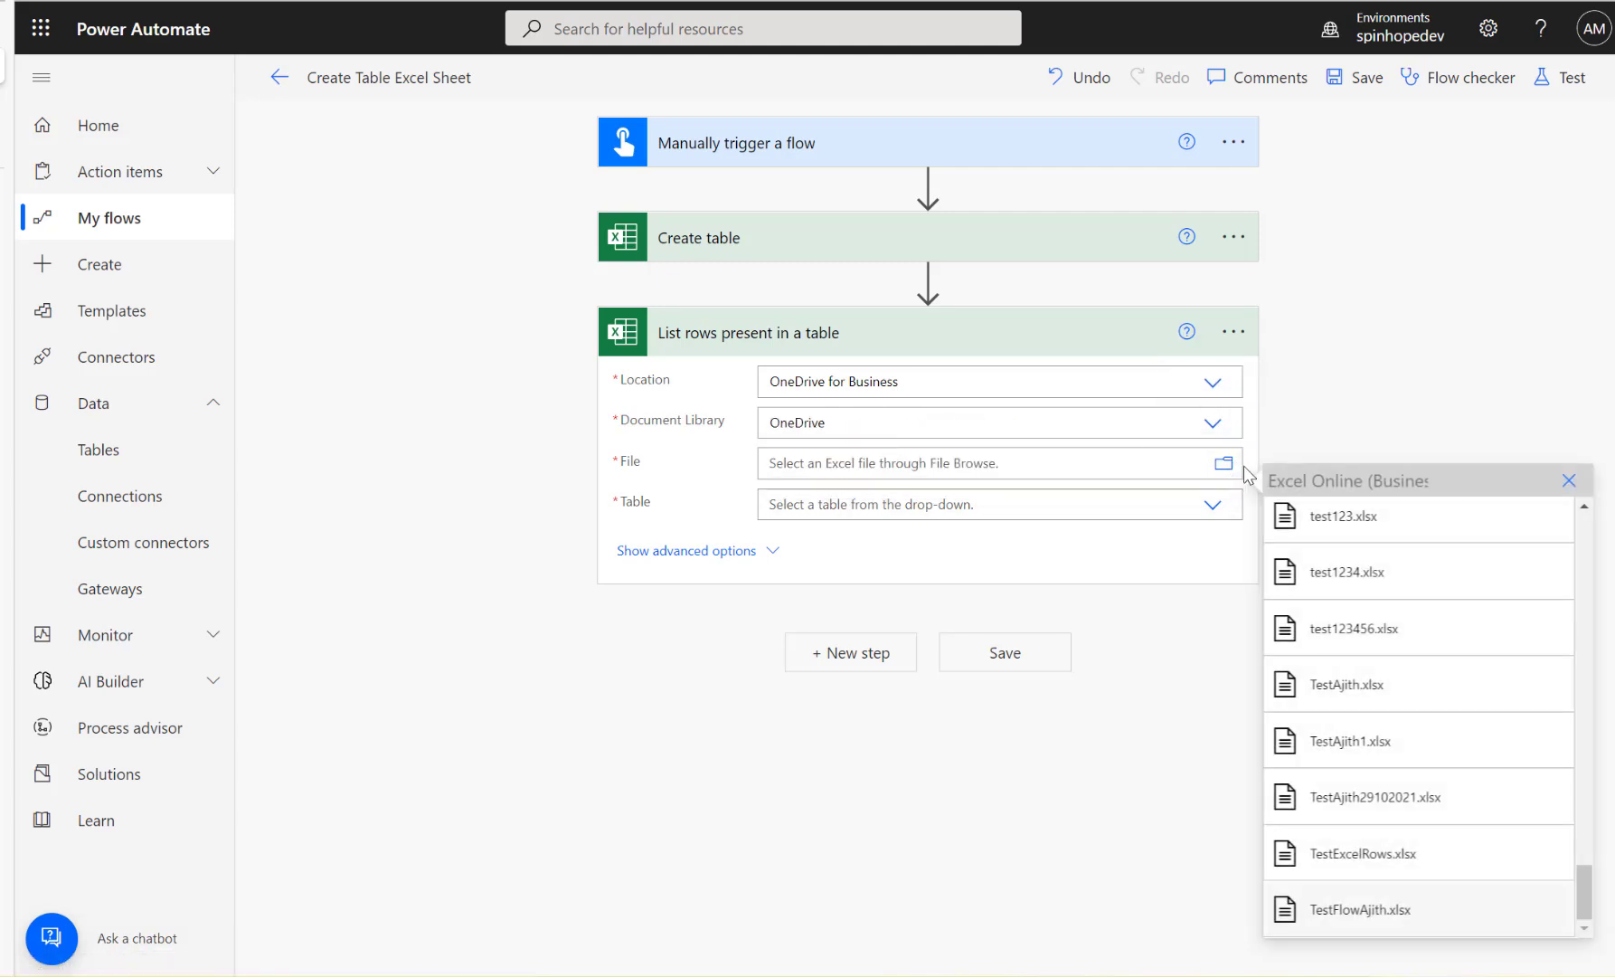
pyautogui.moveTo(1584, 896); pyautogui.dragTo(1612, 564)
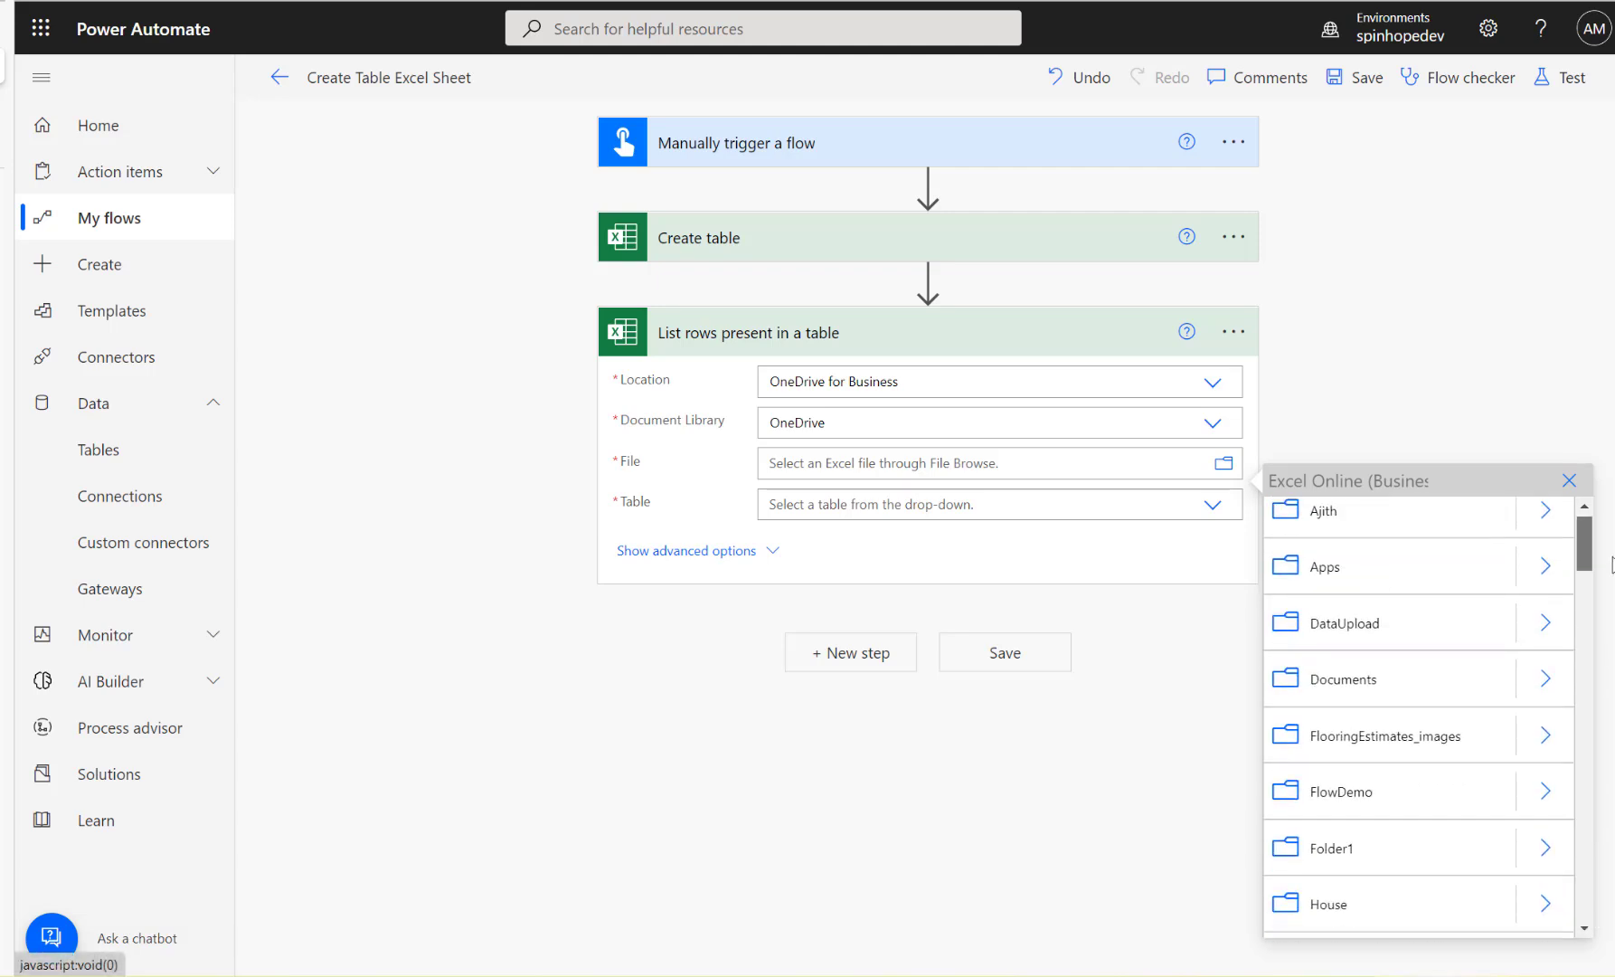
pyautogui.click(1546, 791)
pyautogui.click(1355, 532)
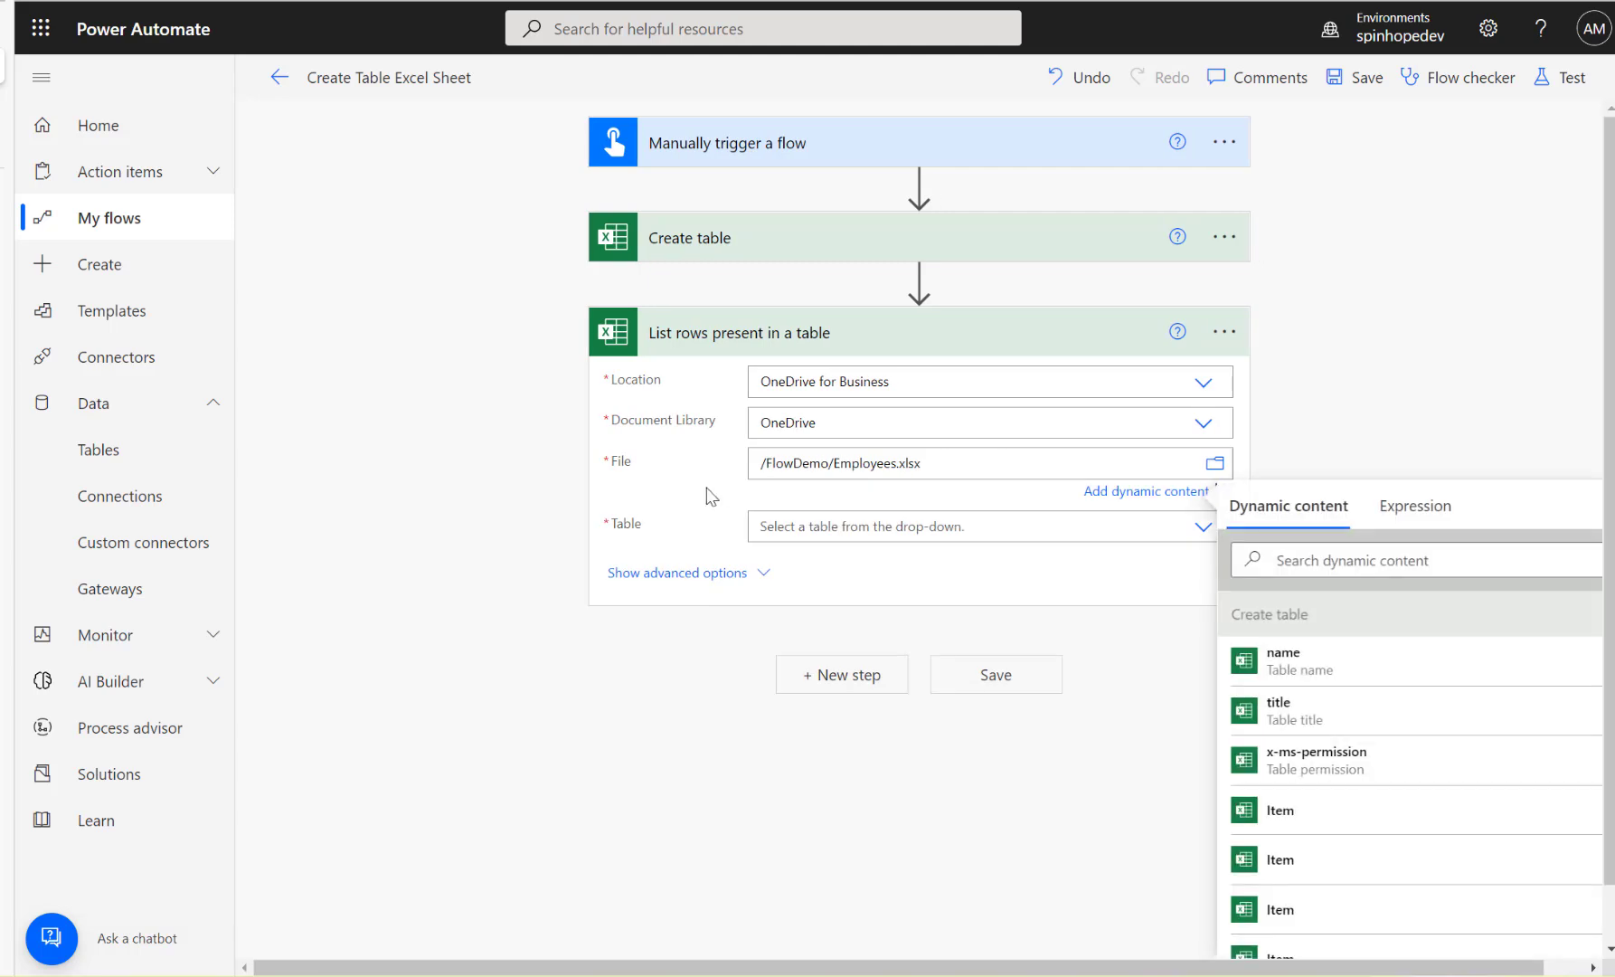
# - Set the List rows action's table to a custom value, the name output of Create table, and show its advanced options
pyautogui.click(866, 526)
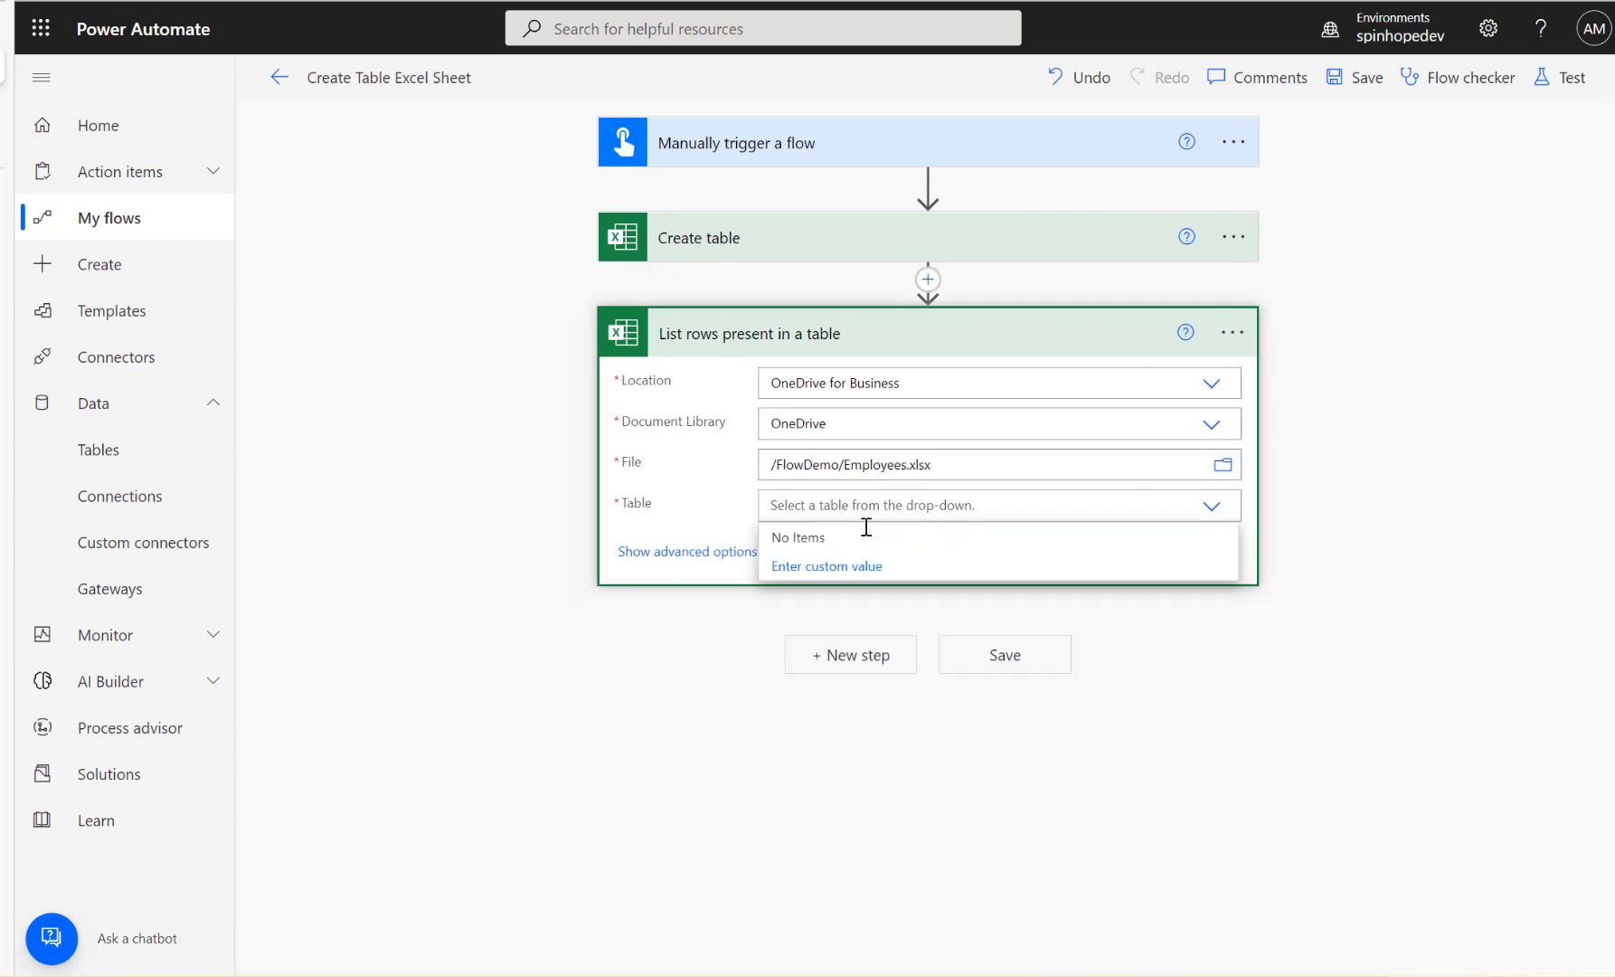
pyautogui.click(790, 568)
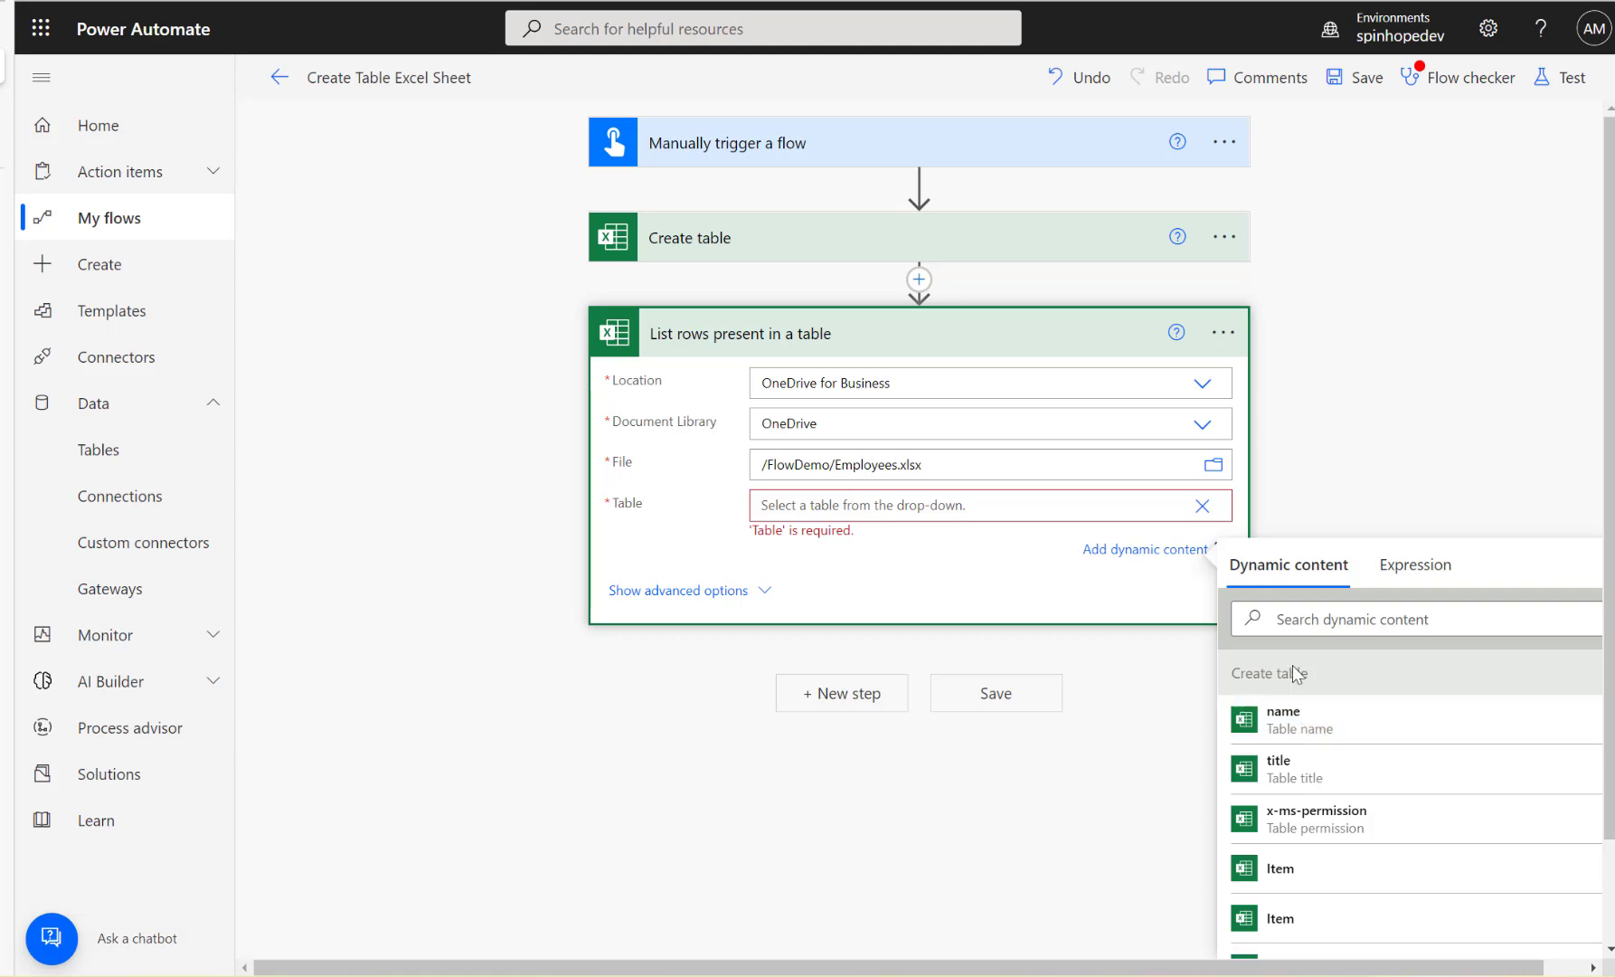
pyautogui.click(1292, 726)
pyautogui.click(707, 579)
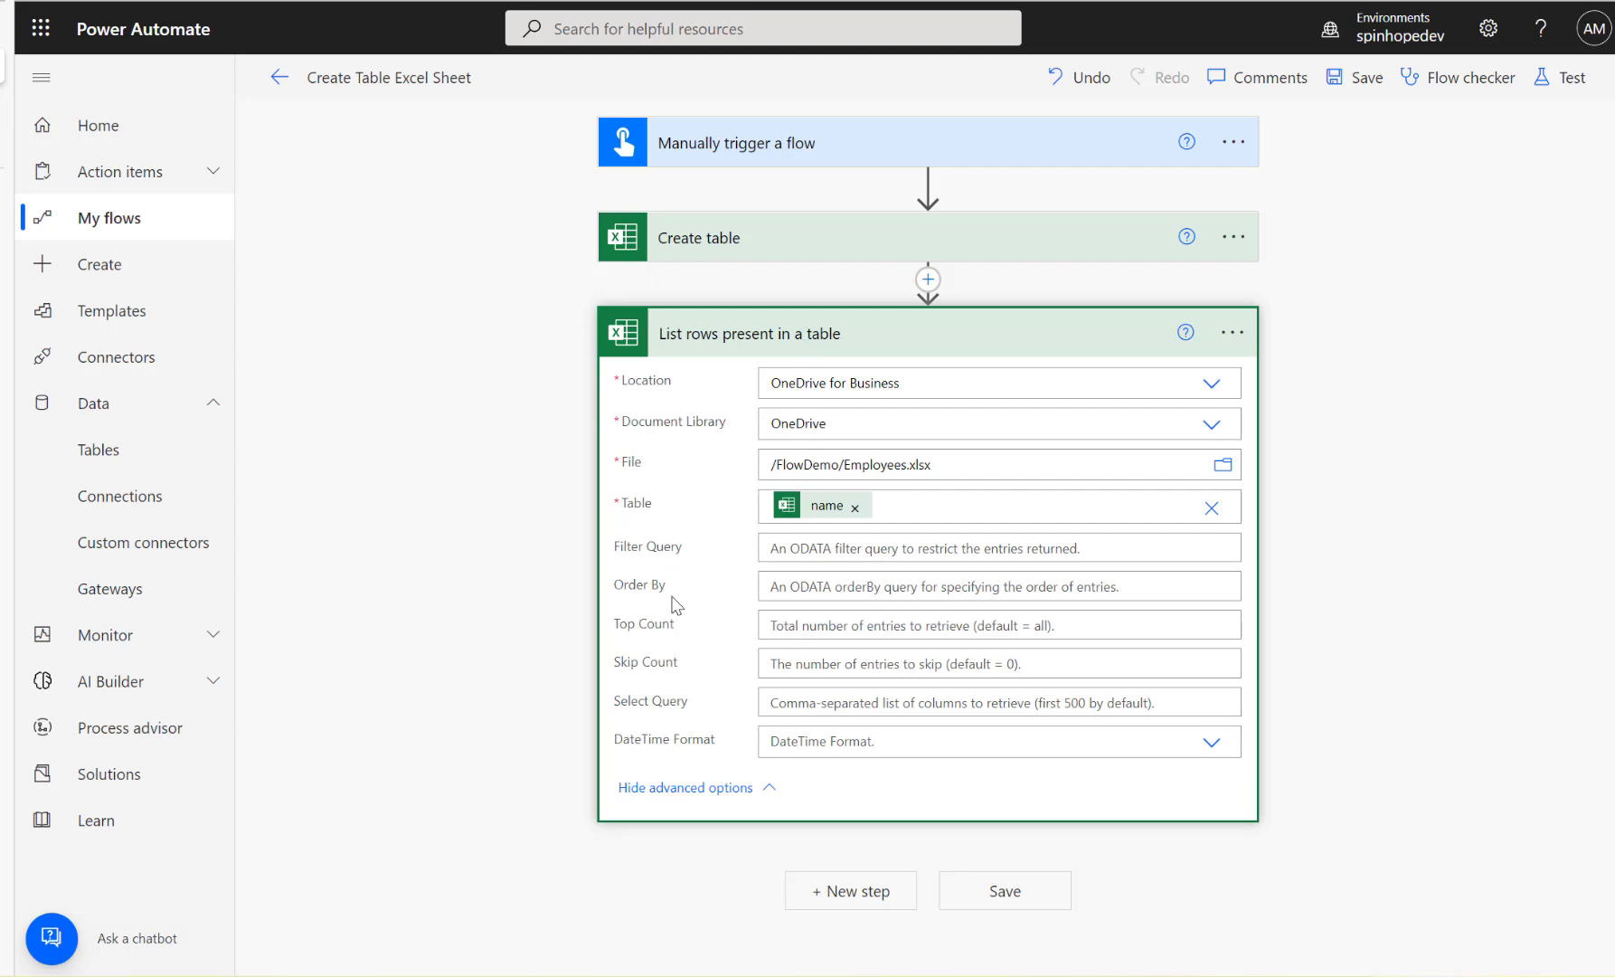
pyautogui.click(817, 335)
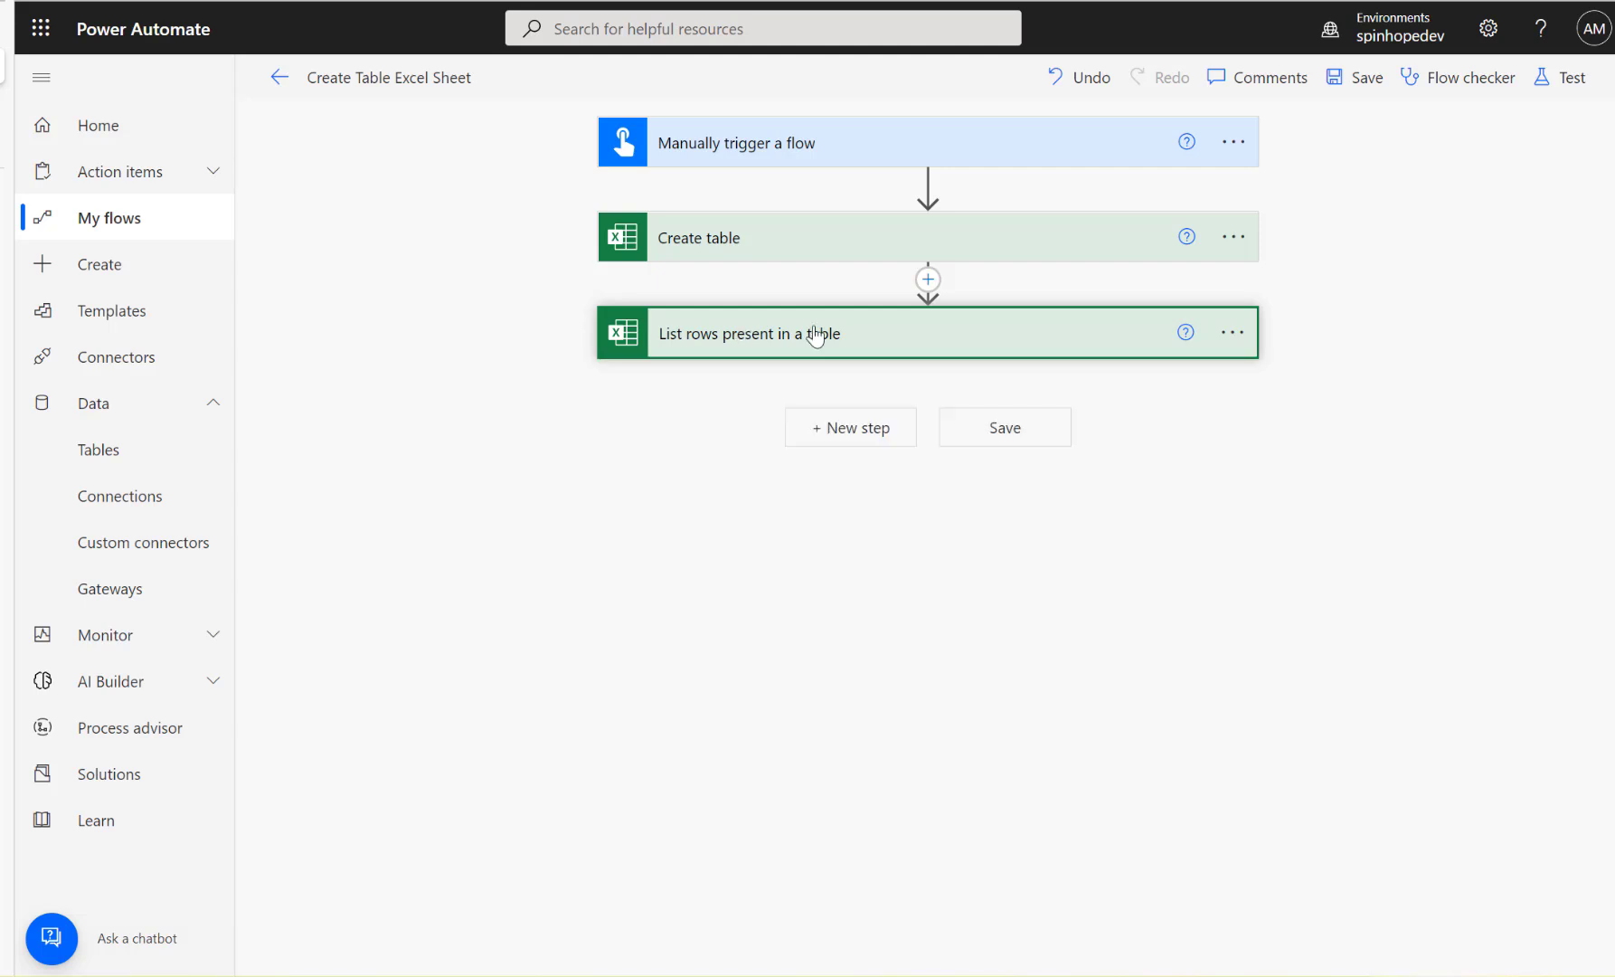
pyautogui.click(816, 335)
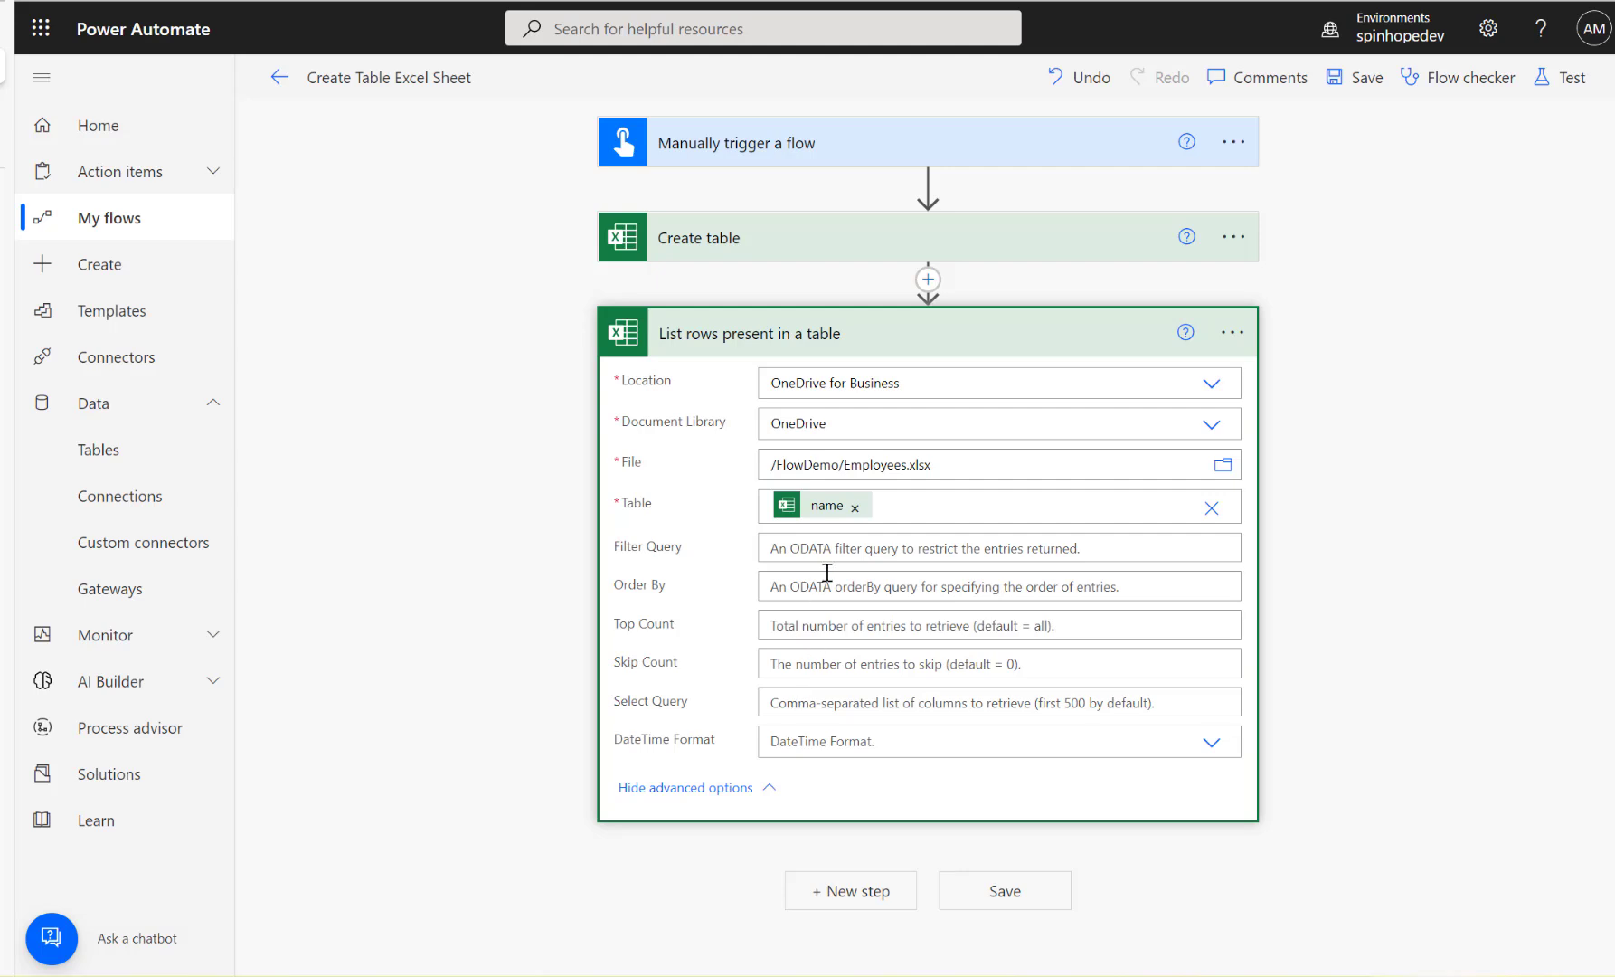
# - Add a Compose action after List rows present in a table, with that action's value output as its inputs
pyautogui.click(841, 331)
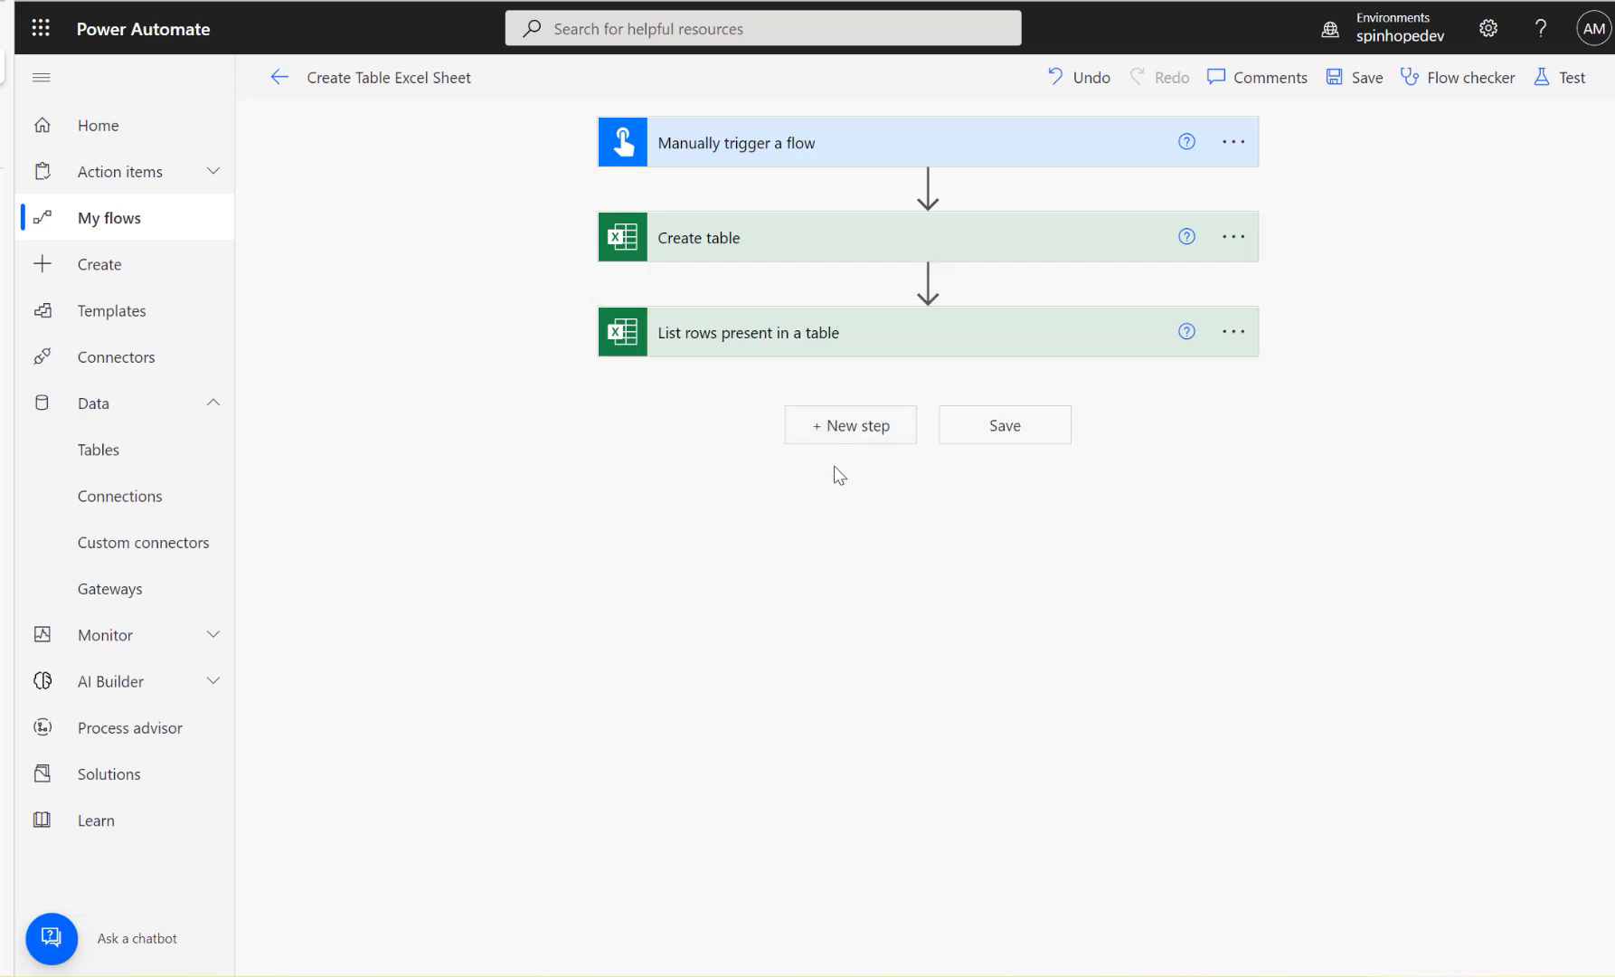
pyautogui.click(831, 433)
pyautogui.write('compose')
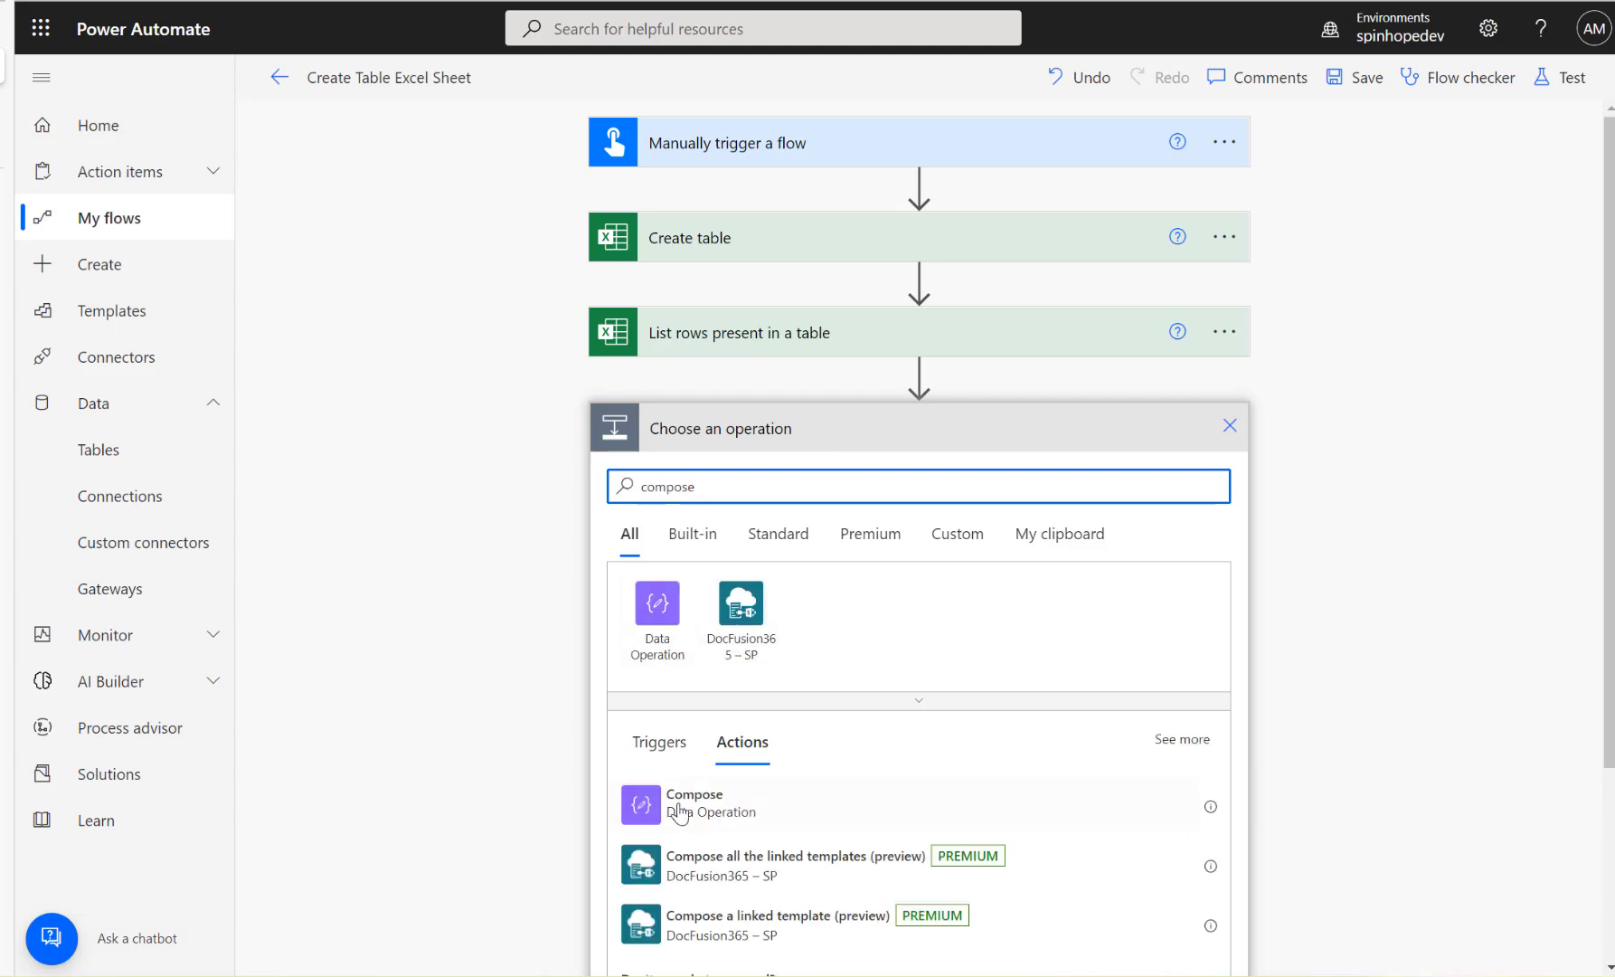
pyautogui.click(682, 817)
pyautogui.click(884, 474)
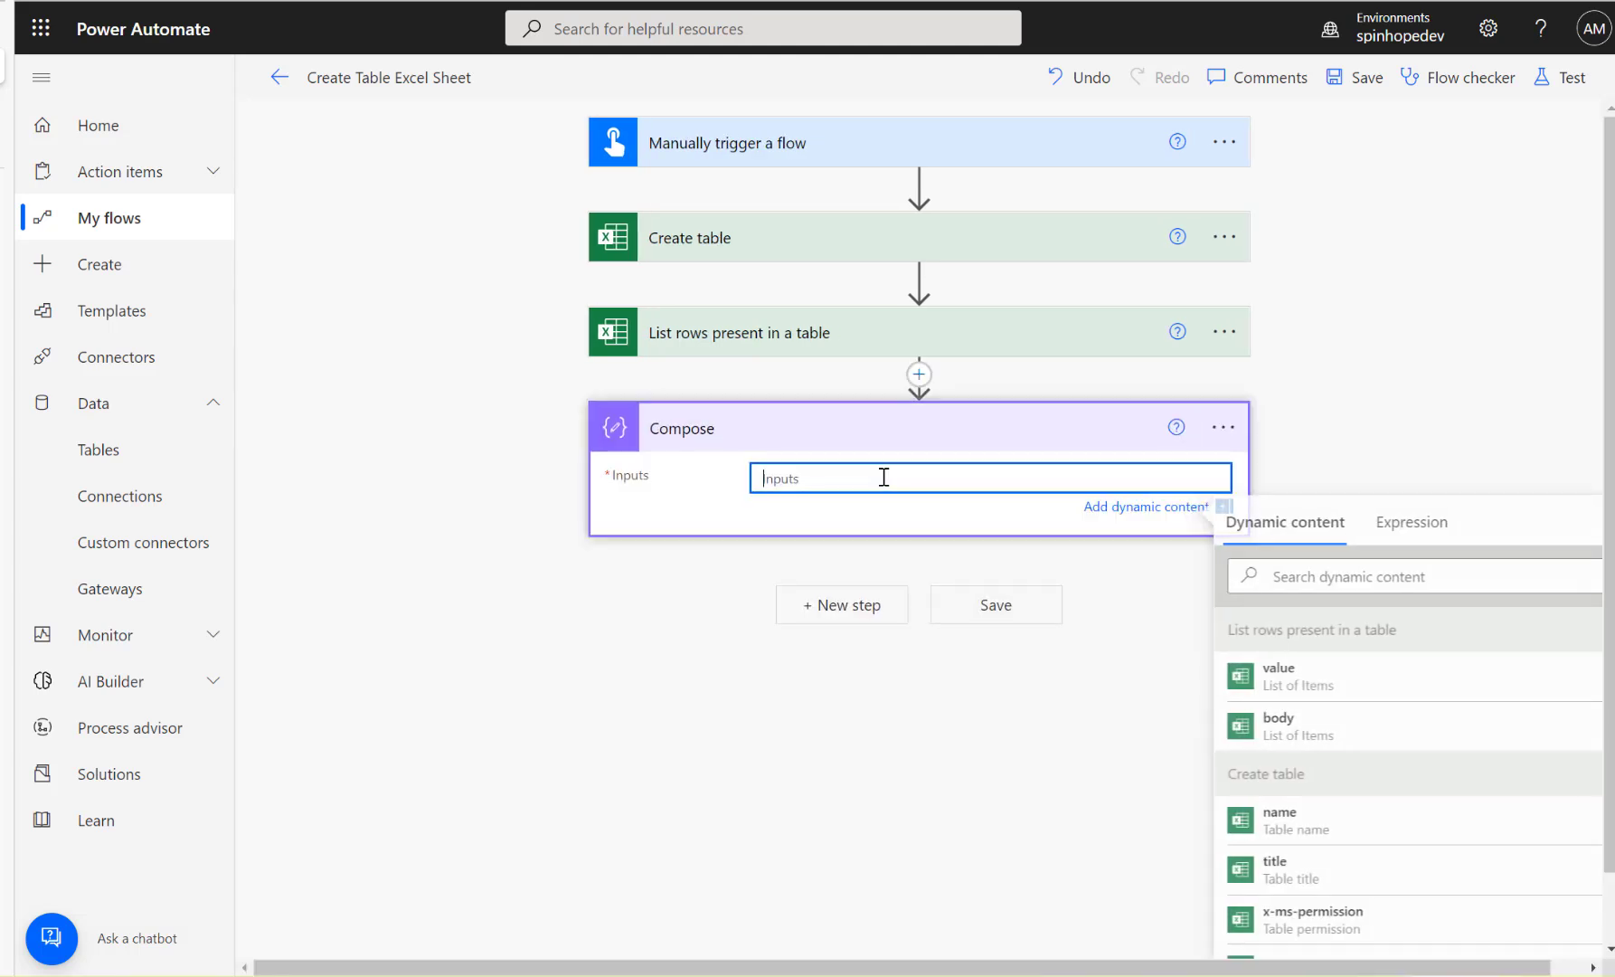
pyautogui.click(1302, 677)
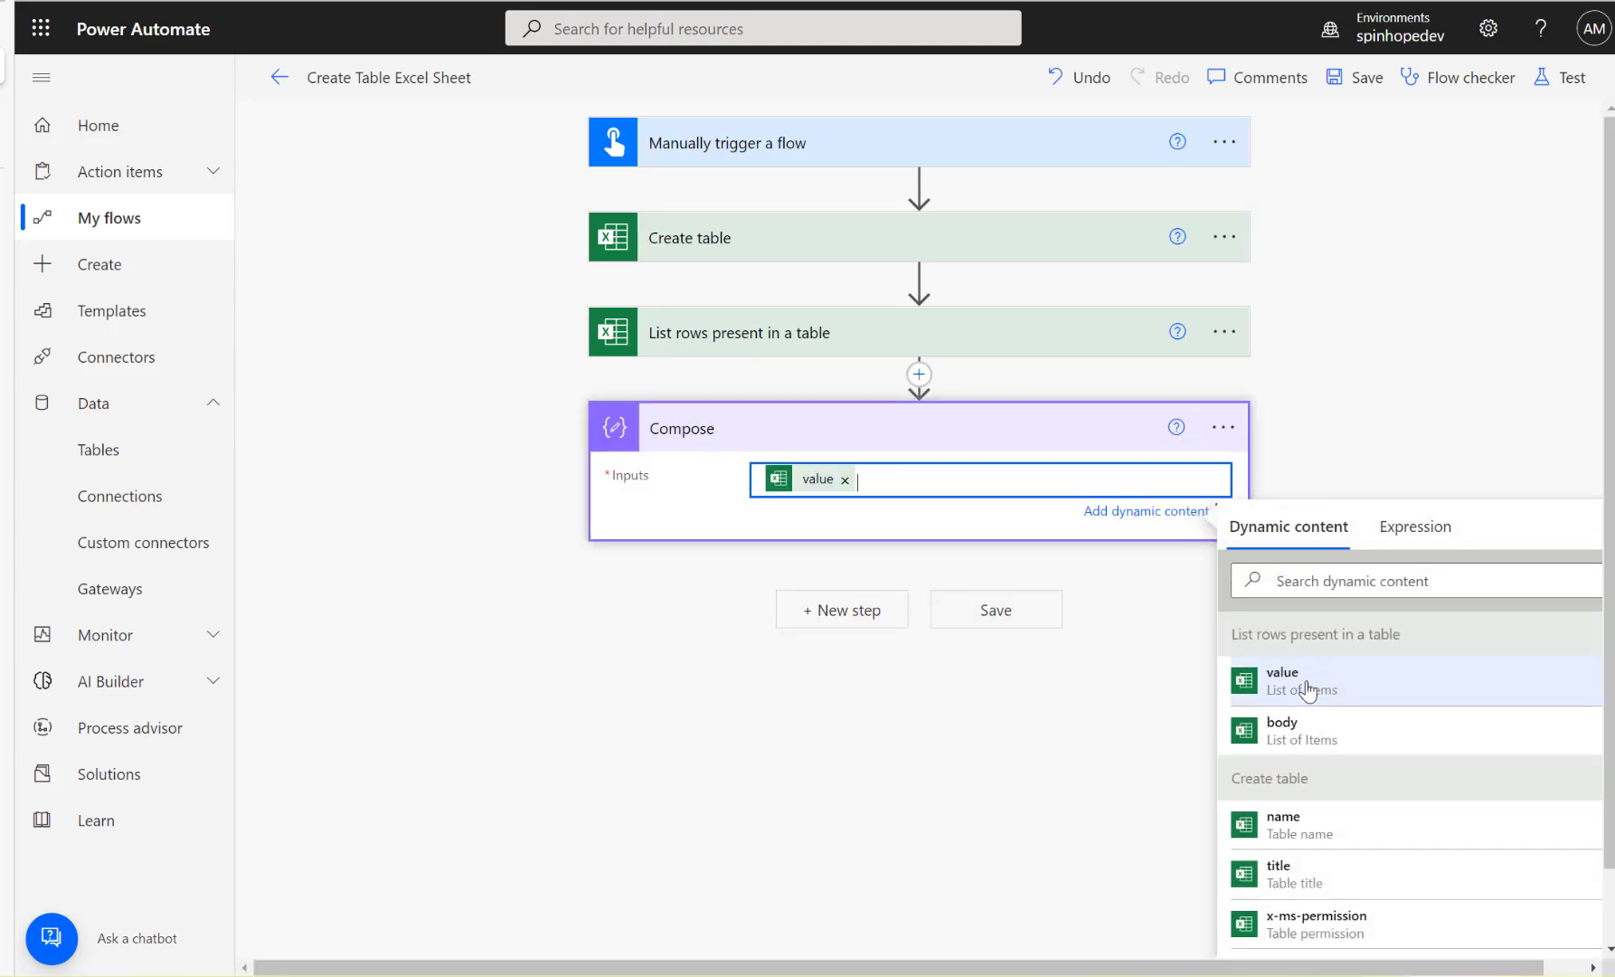
# - Save and test the flow manually, and compare the table range's sheet name with the sheet in Employees.xlsx in Excel
pyautogui.click(1556, 93)
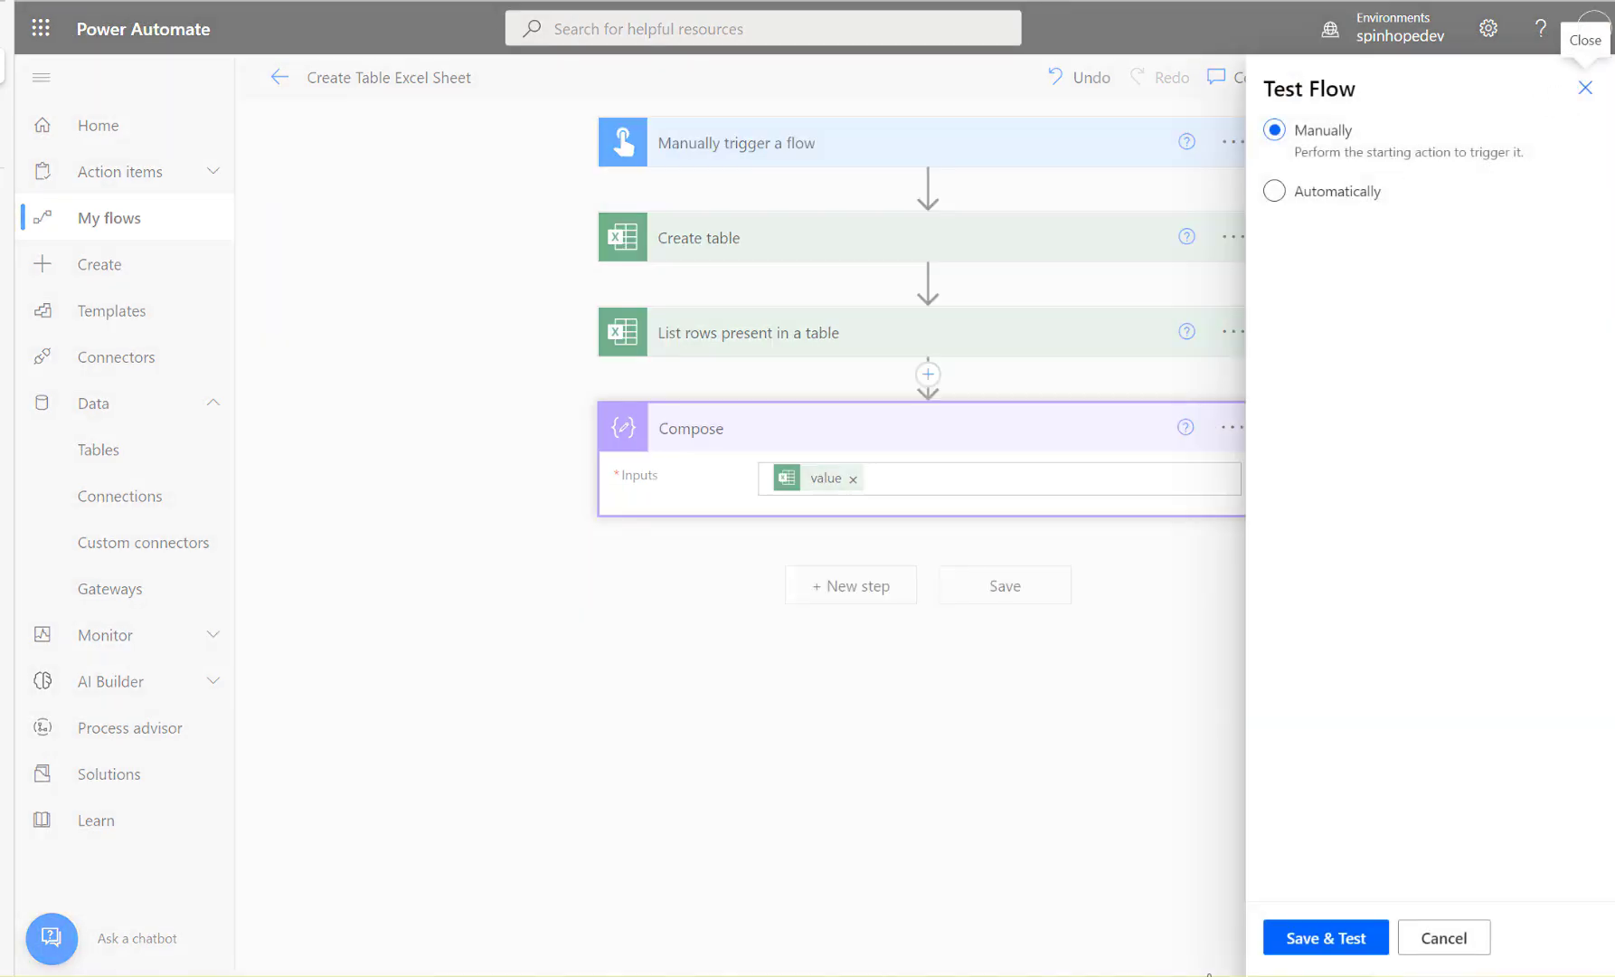
pyautogui.click(1302, 945)
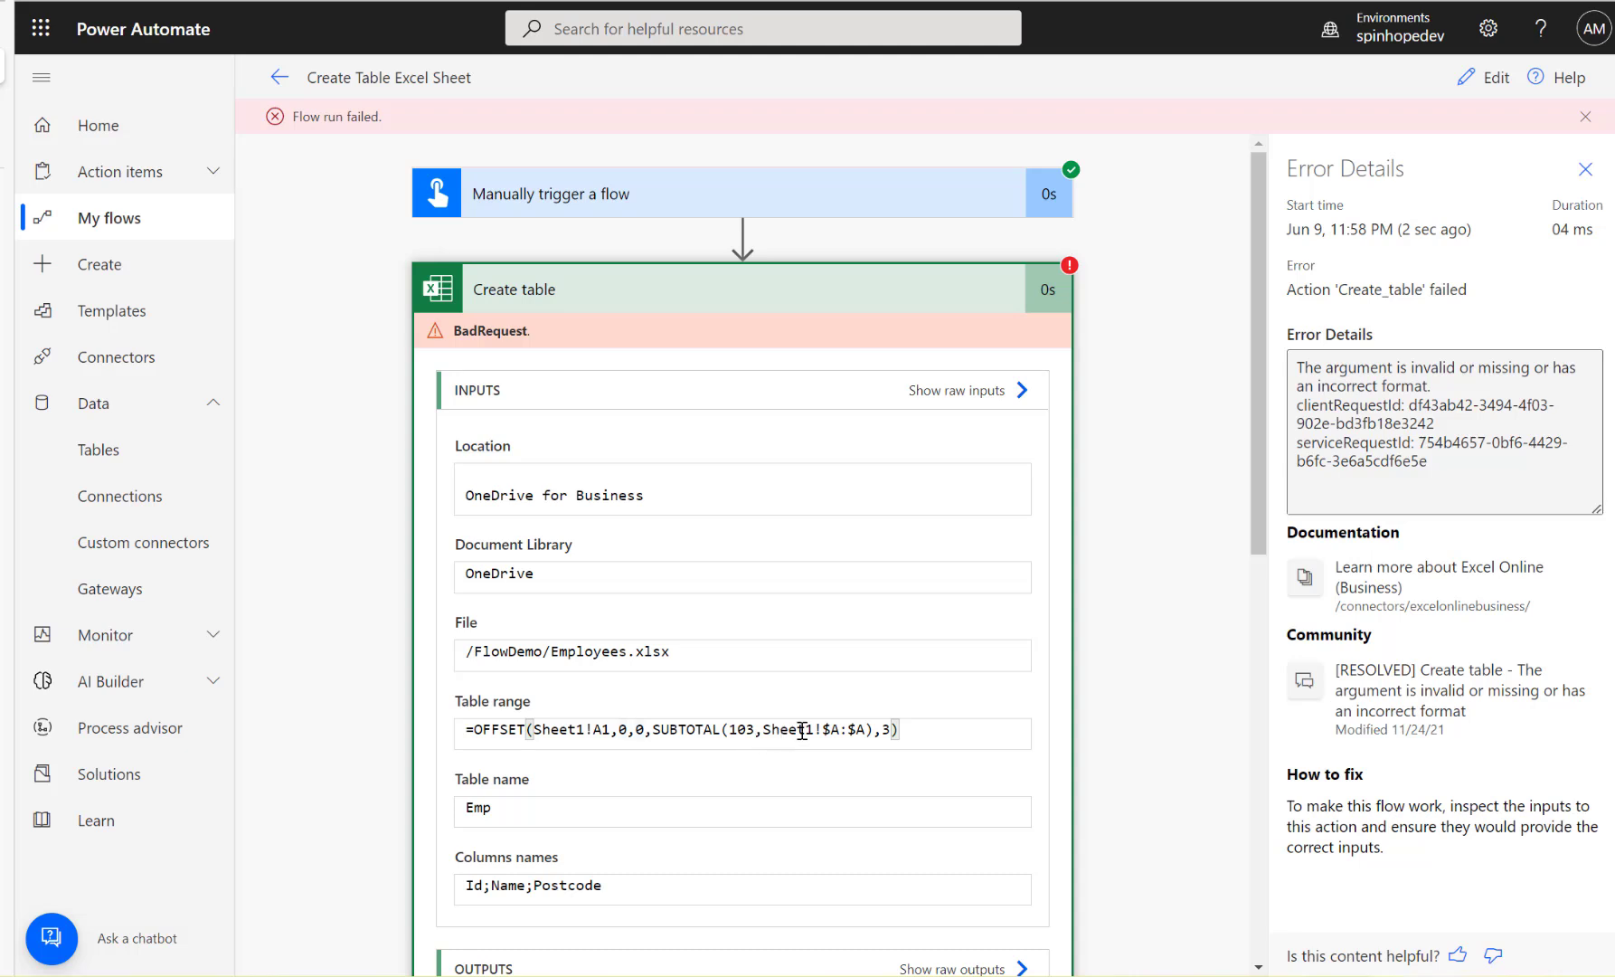
pyautogui.doubleClick(771, 731)
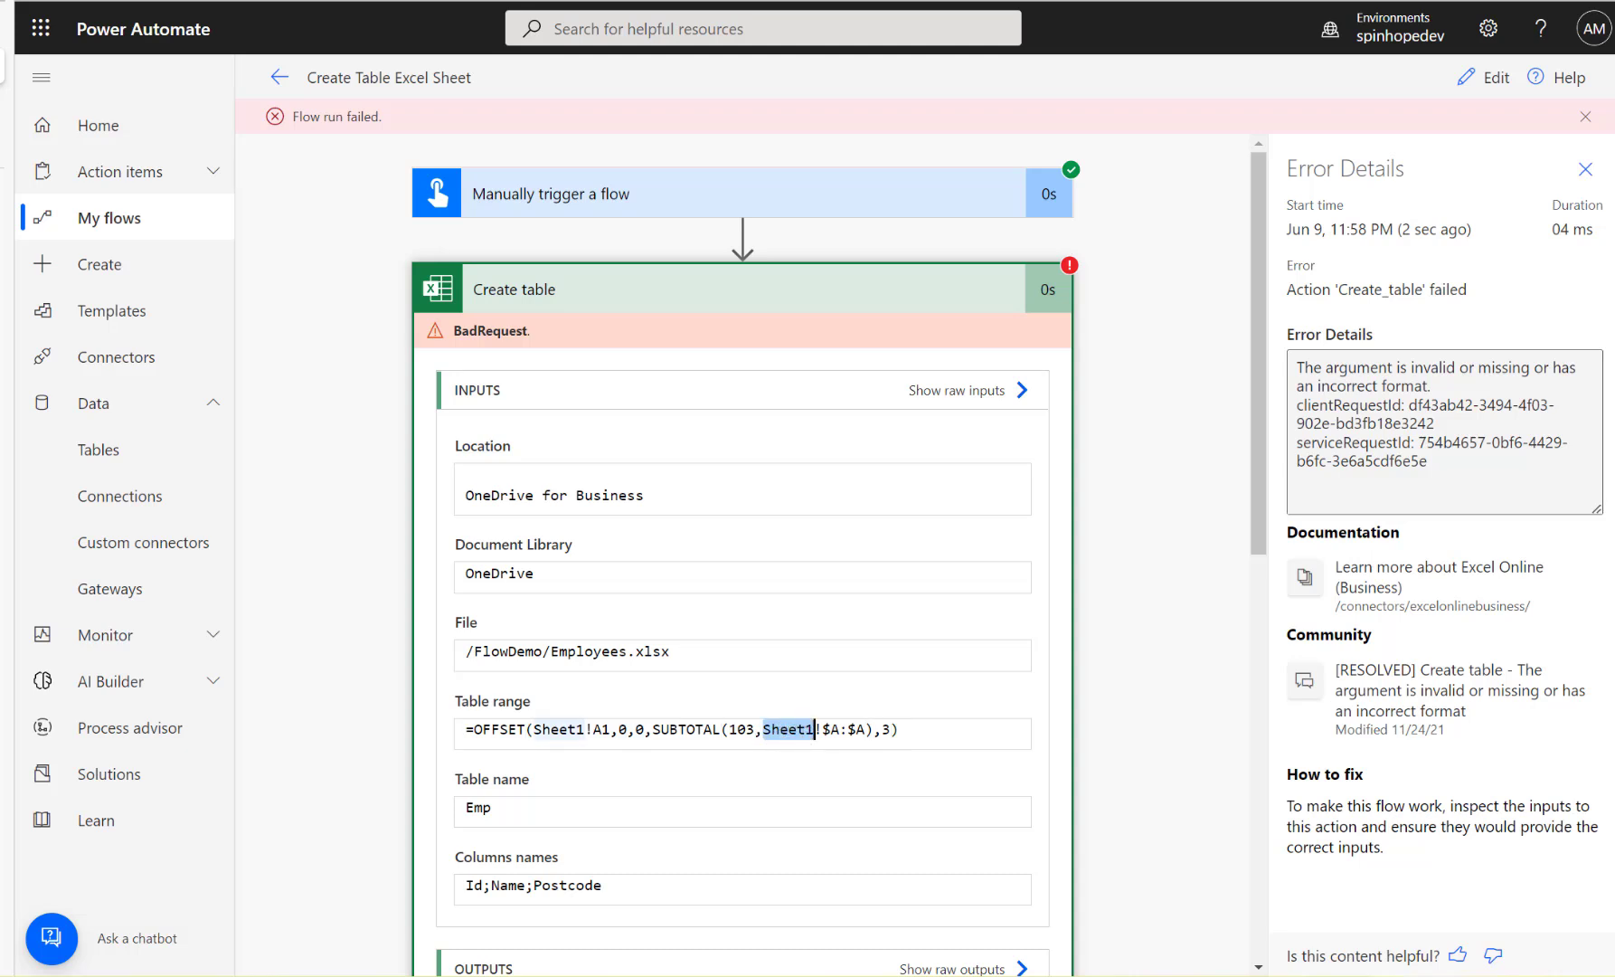
pyautogui.moveTo(1612, 36); pyautogui.dragTo(511, 192)
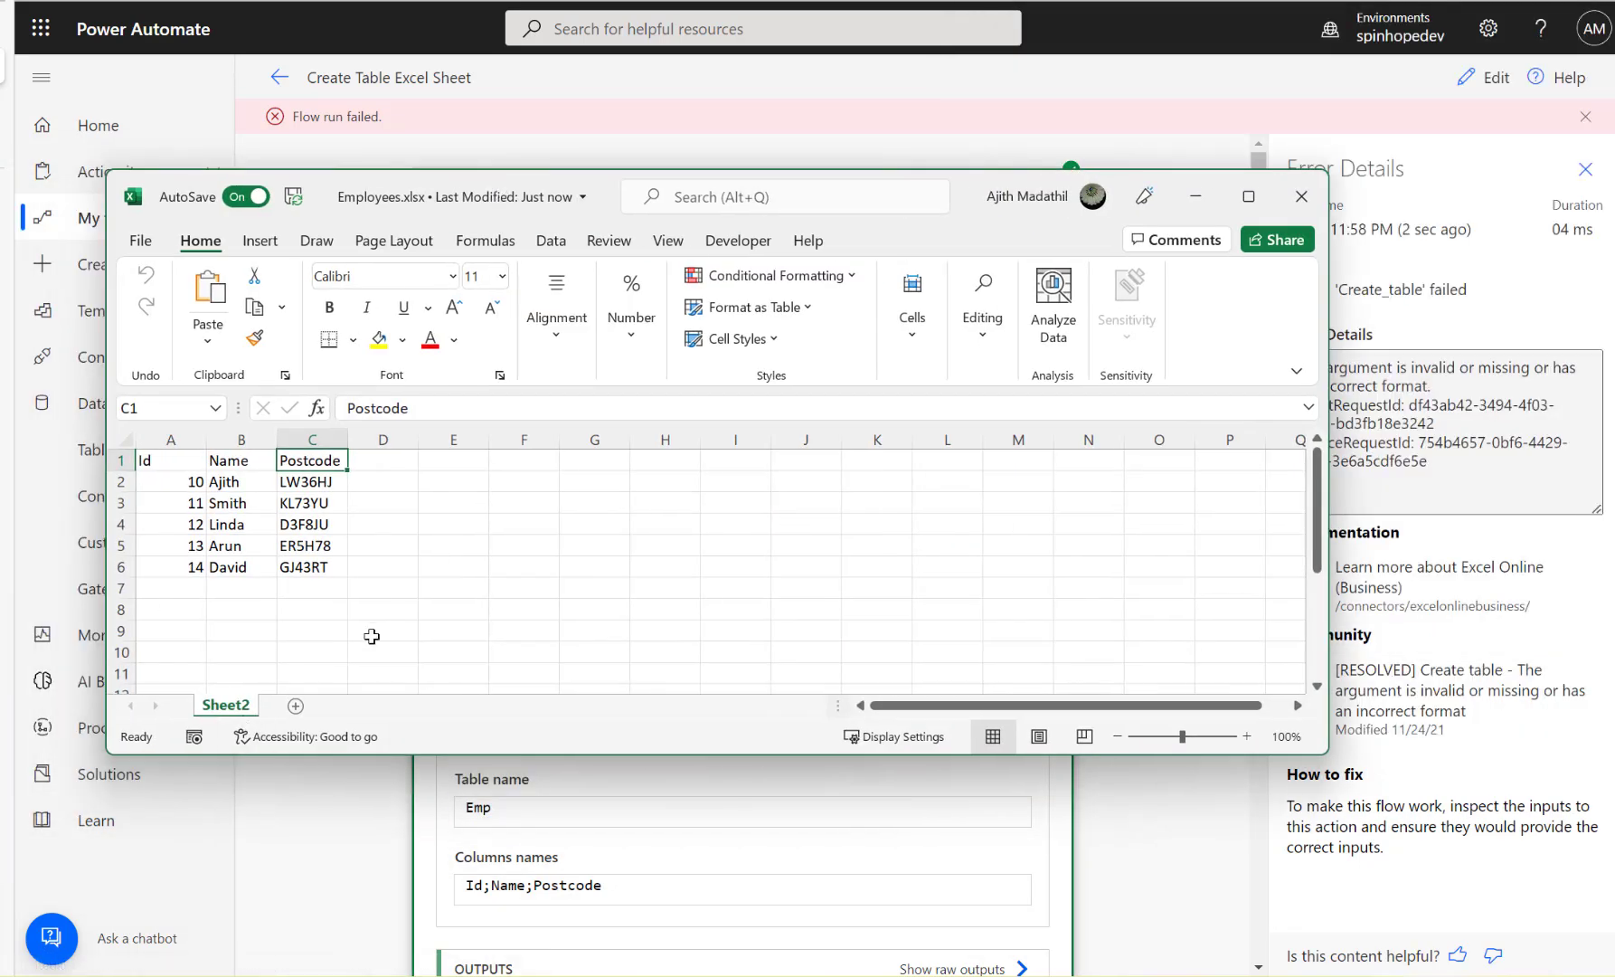
pyautogui.click(1302, 197)
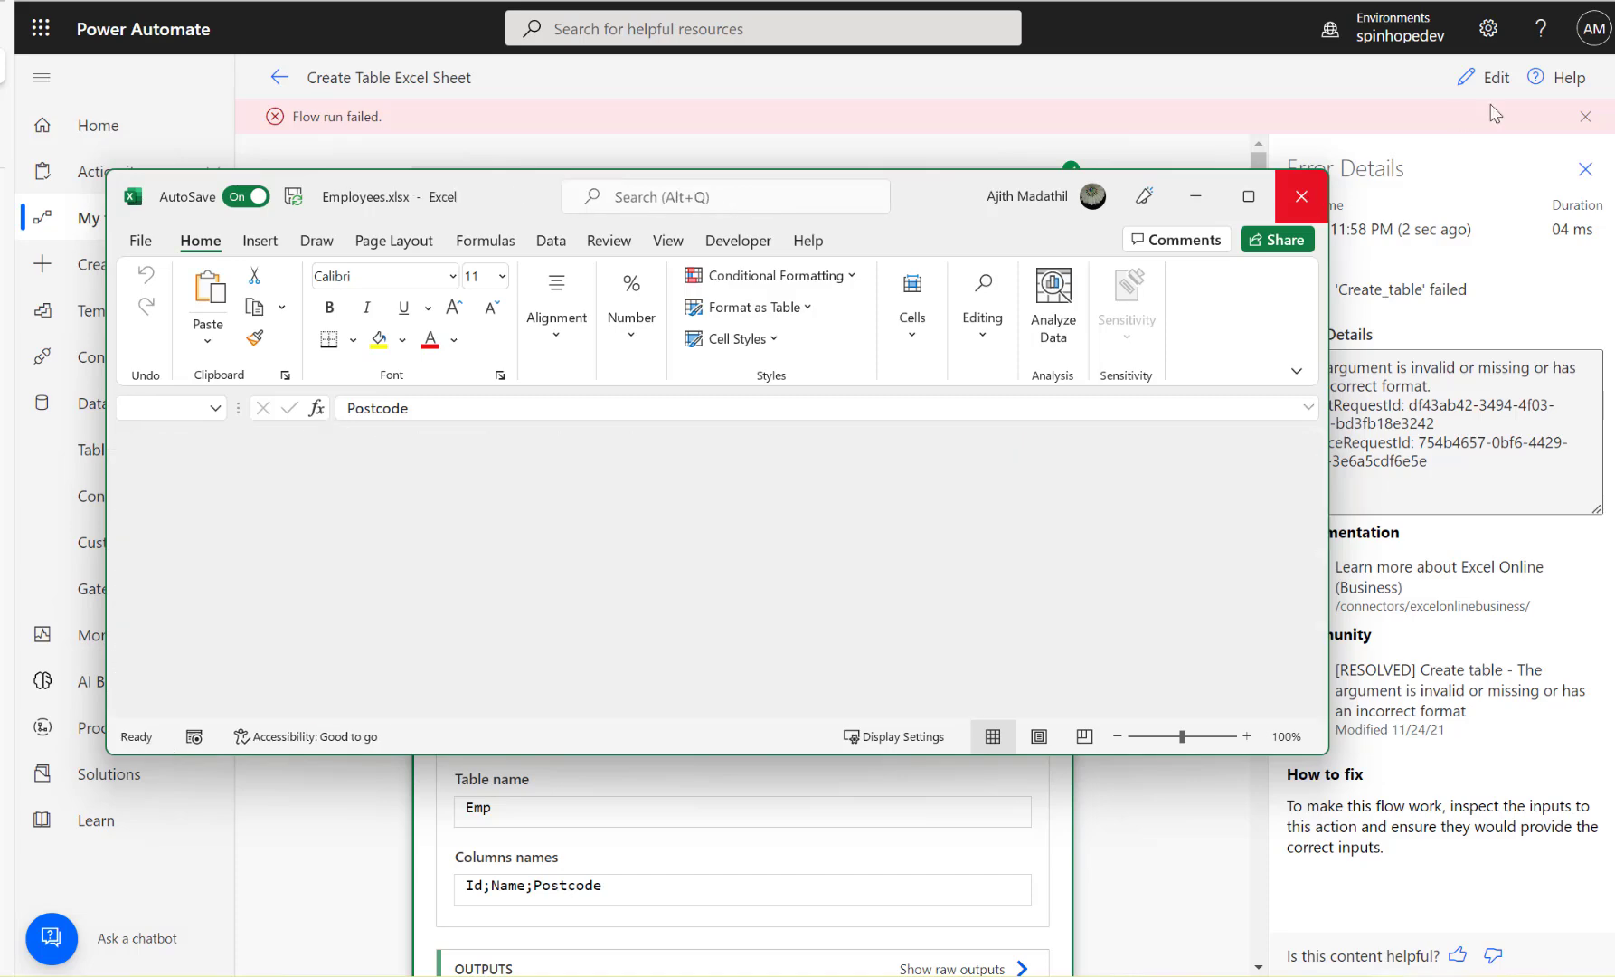
# - Edit the flow and set Create table's table range to =OFFSET(Sheet2!A1,0,0,SUBTOTAL(103,Sheet2!$A:$A),3)
pyautogui.click(1490, 79)
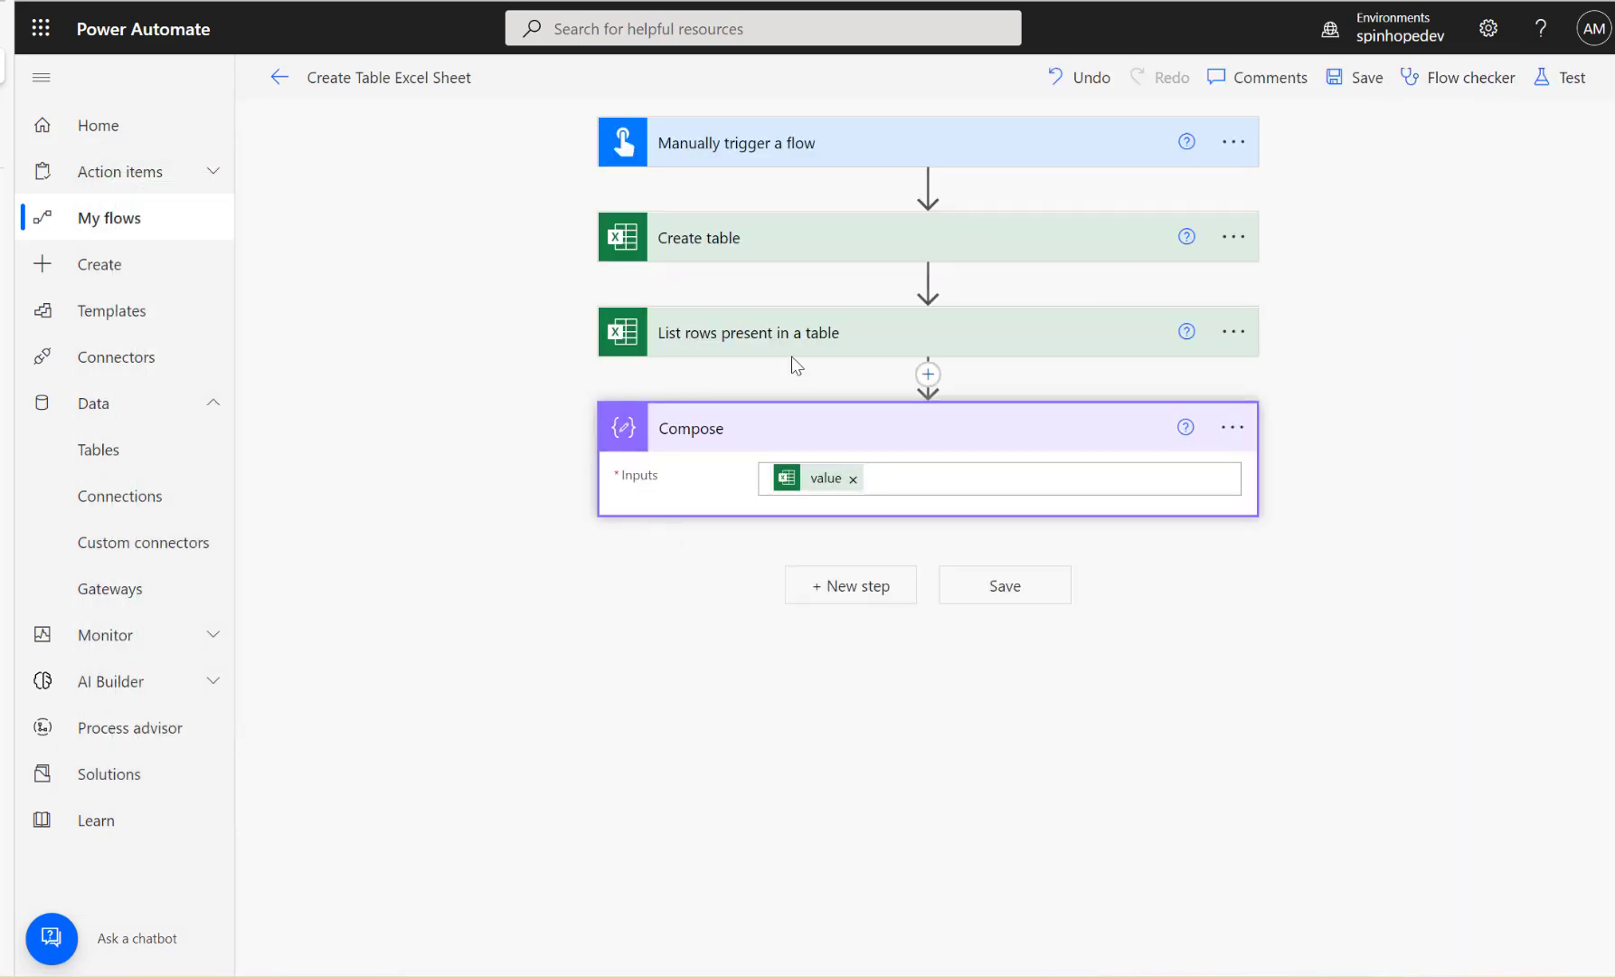
pyautogui.click(769, 243)
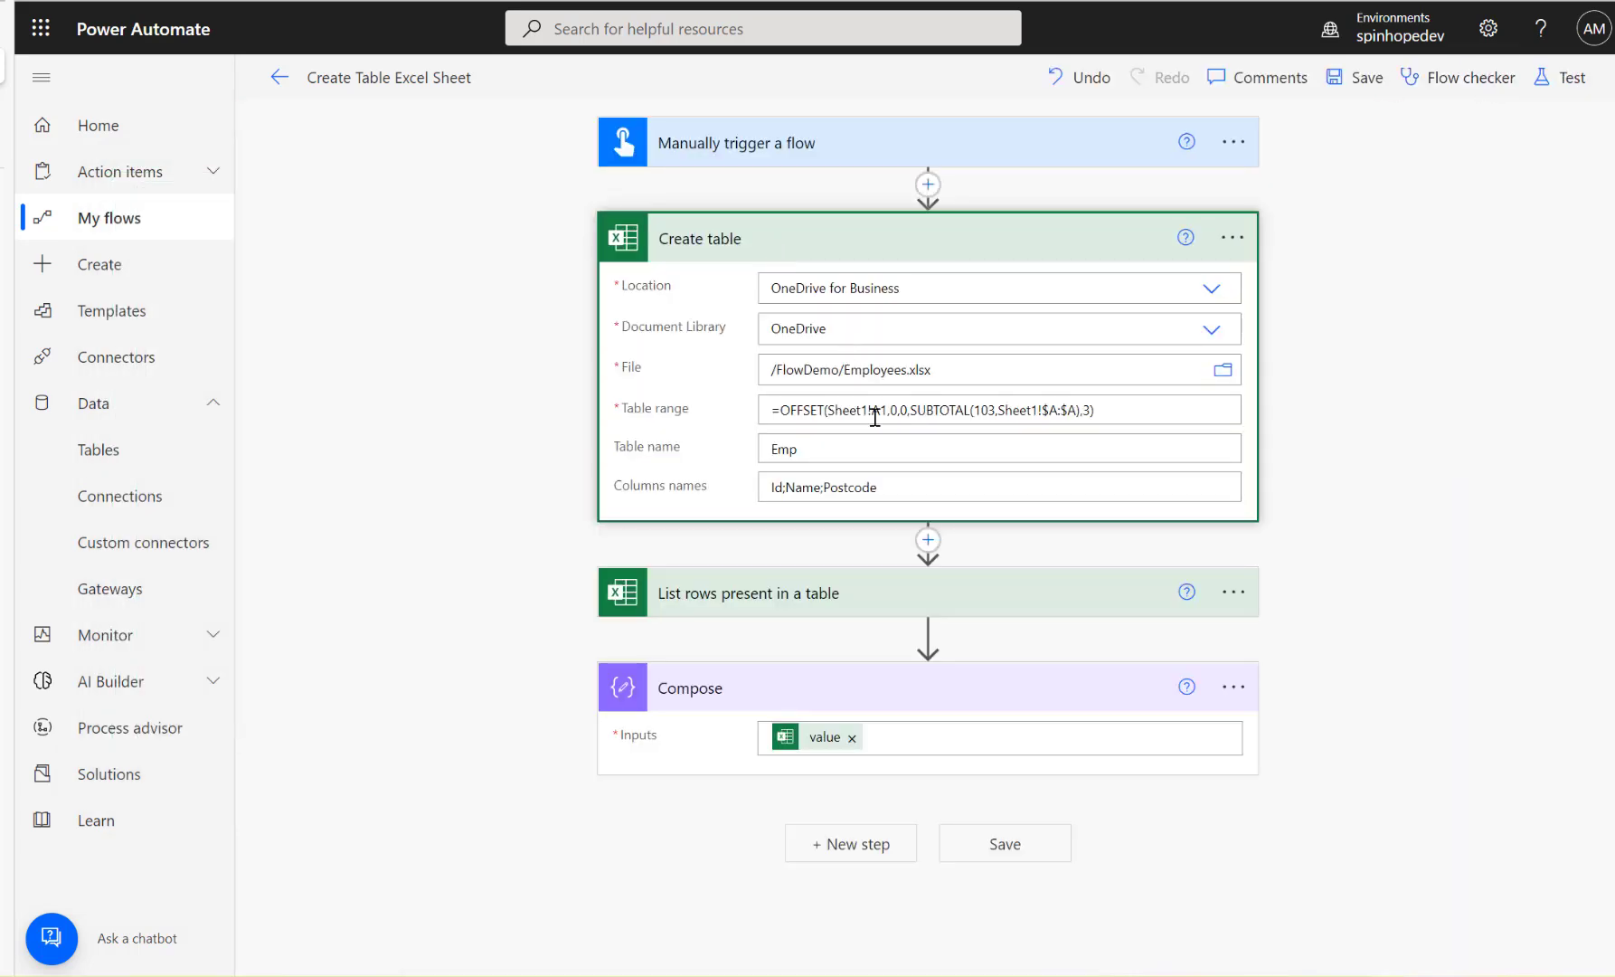
pyautogui.click(870, 410)
pyautogui.press('BackSpace')
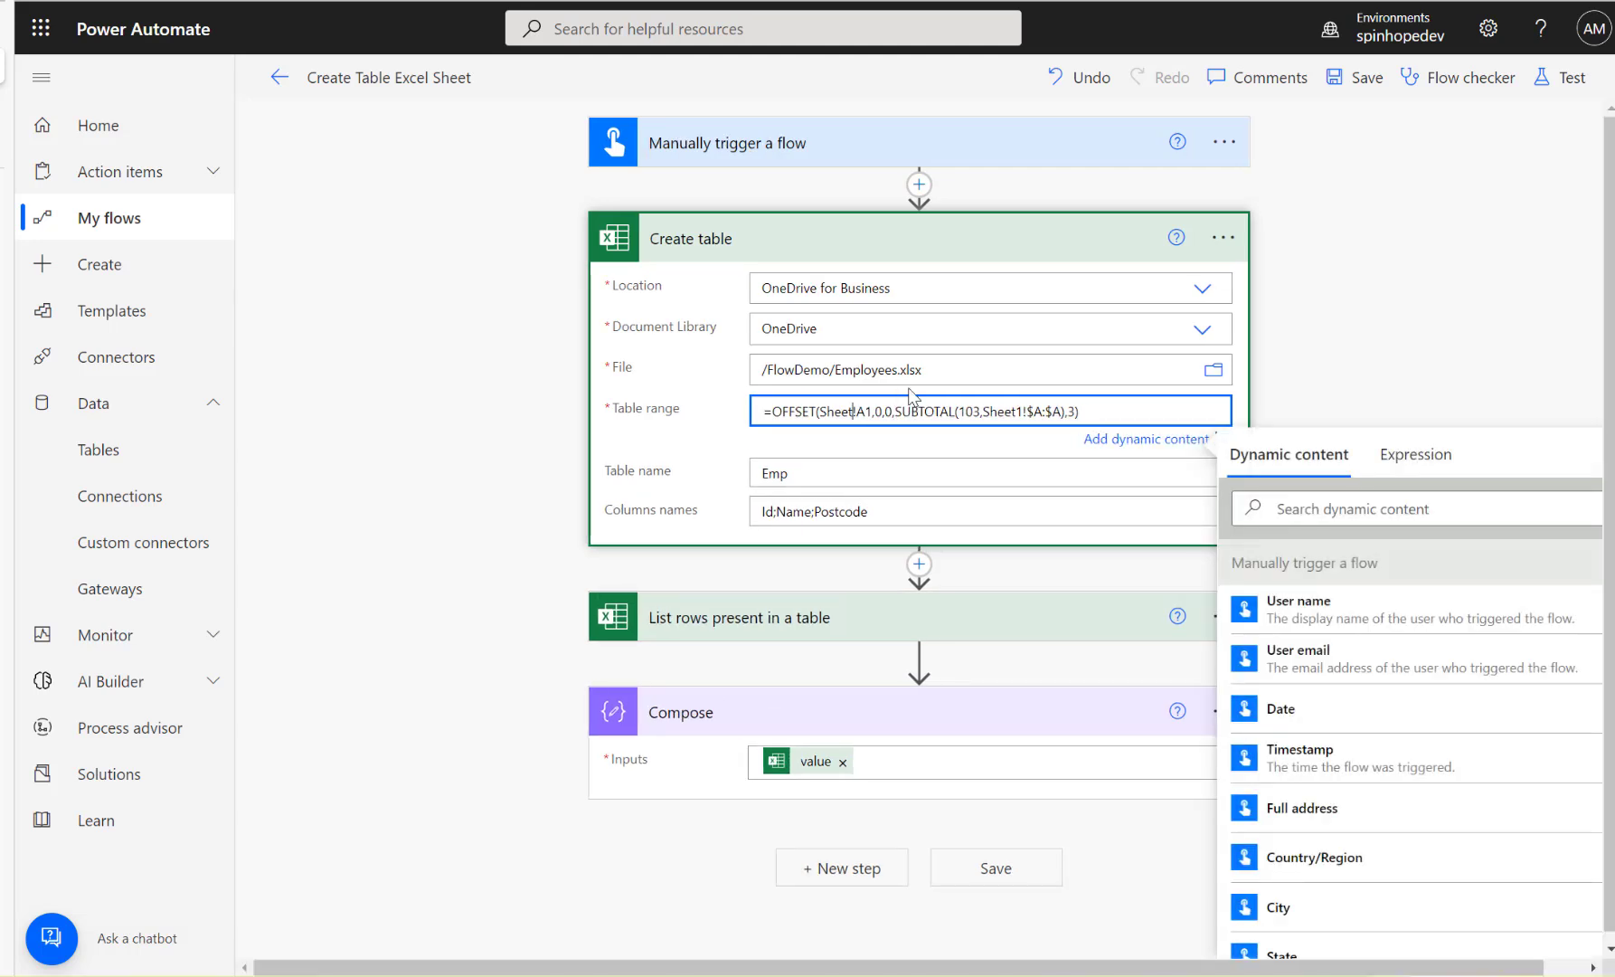
pyautogui.write('2')
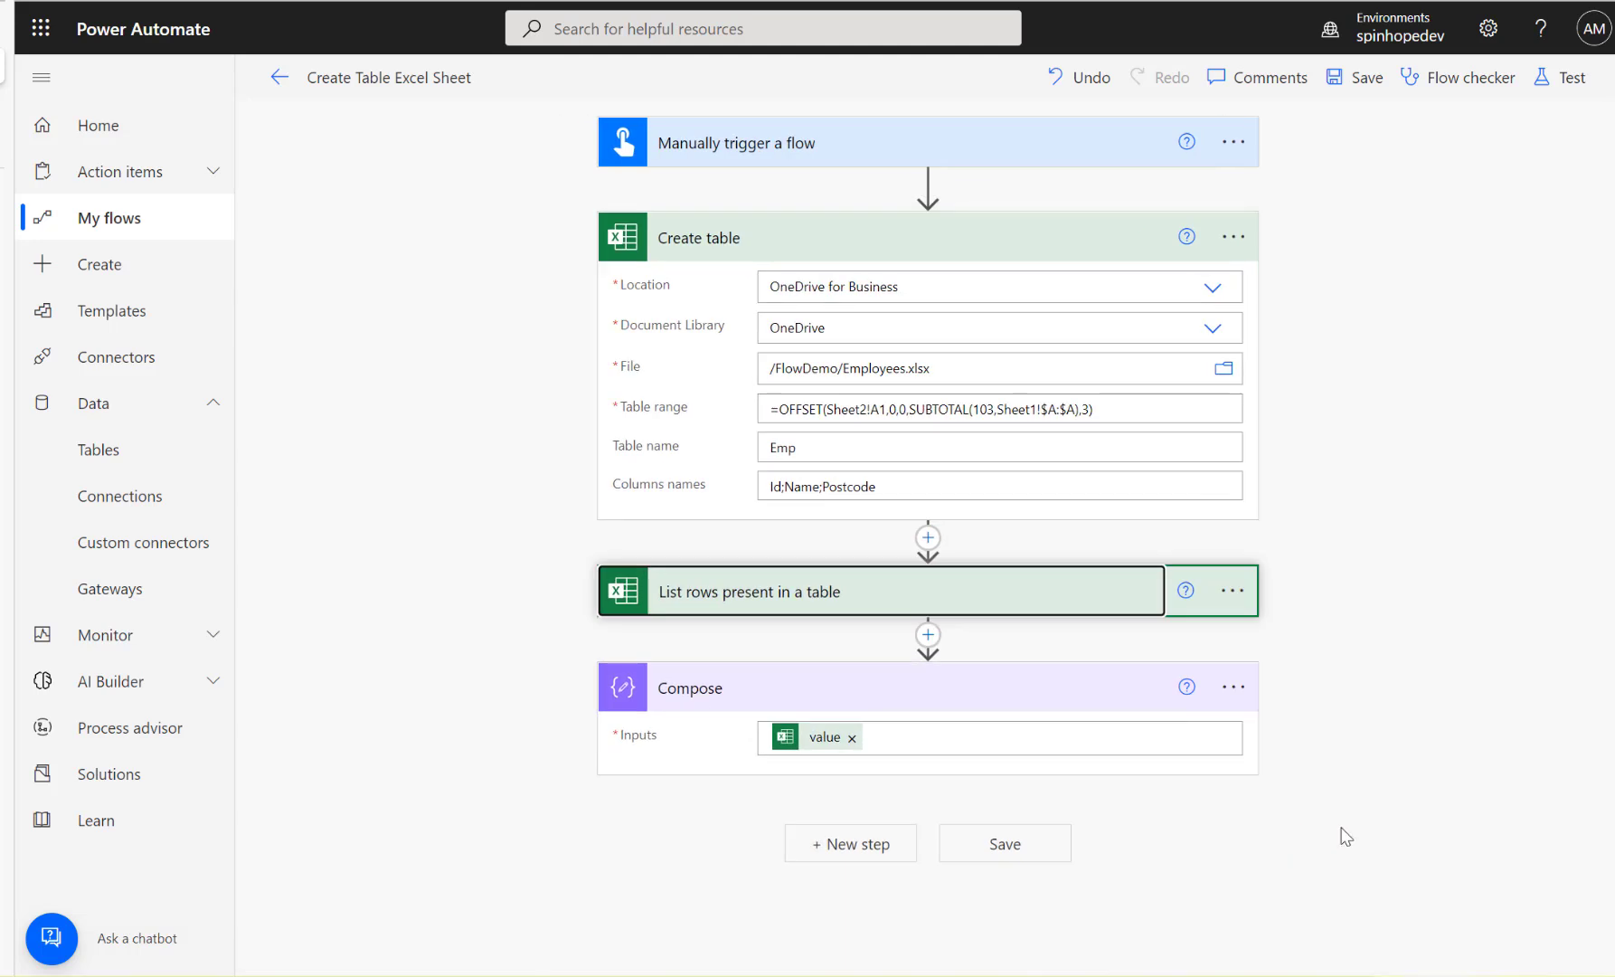
pyautogui.click(1039, 411)
pyautogui.press('BackSpace')
pyautogui.write('2')
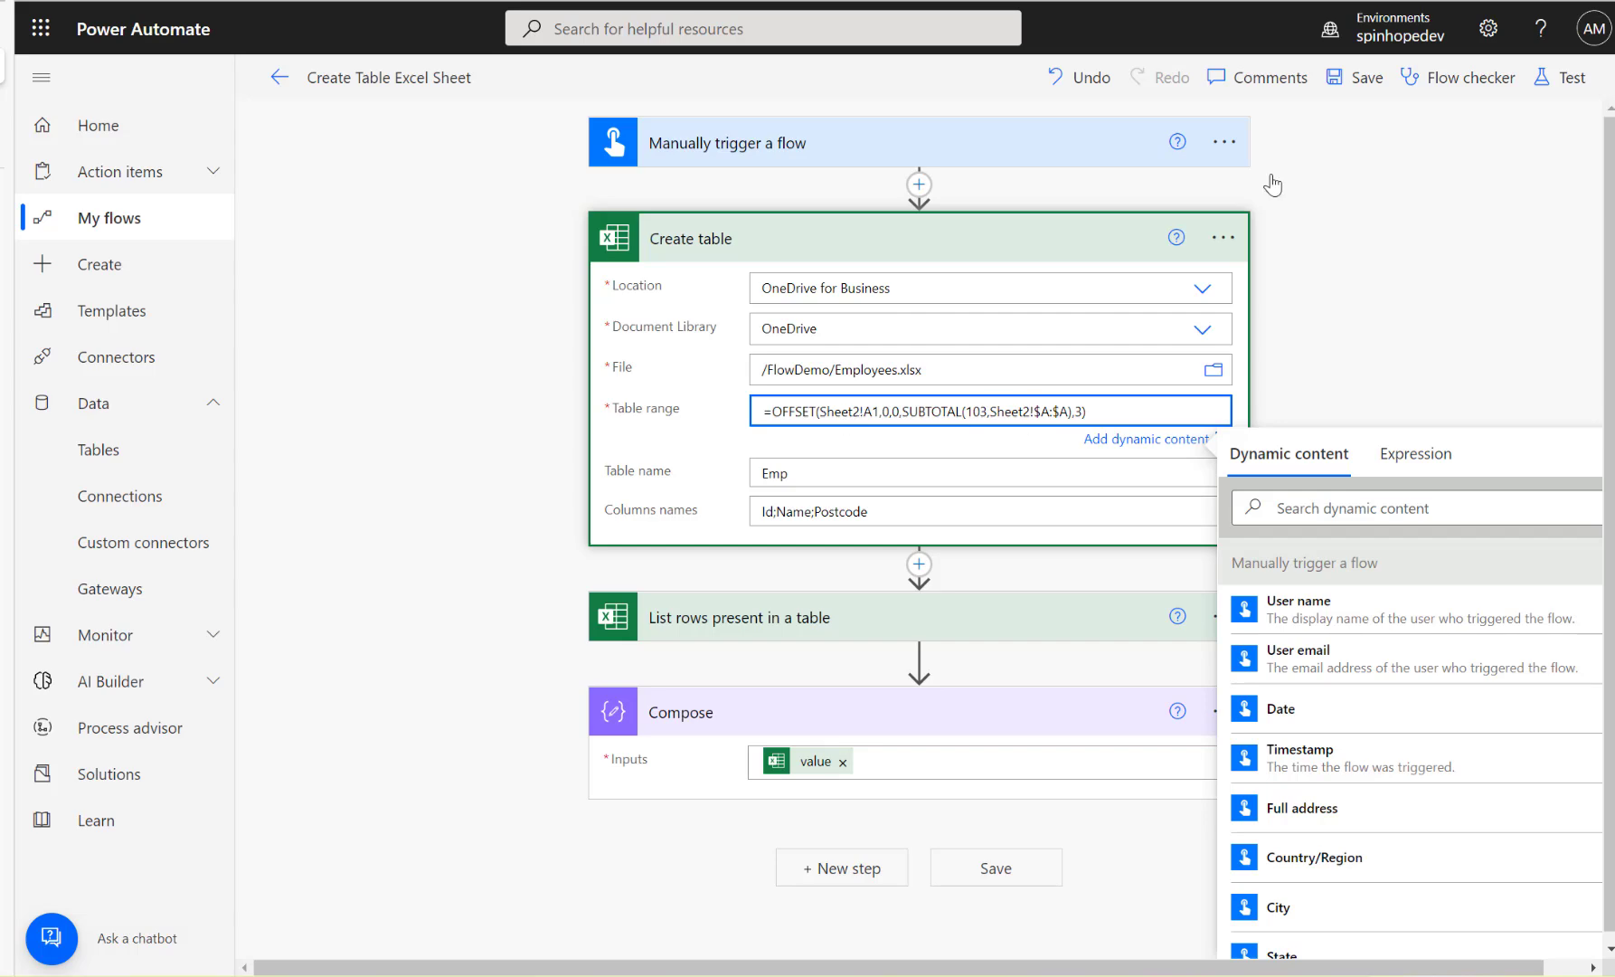
# - Save the corrected flow and run it with a manual test
pyautogui.click(1562, 79)
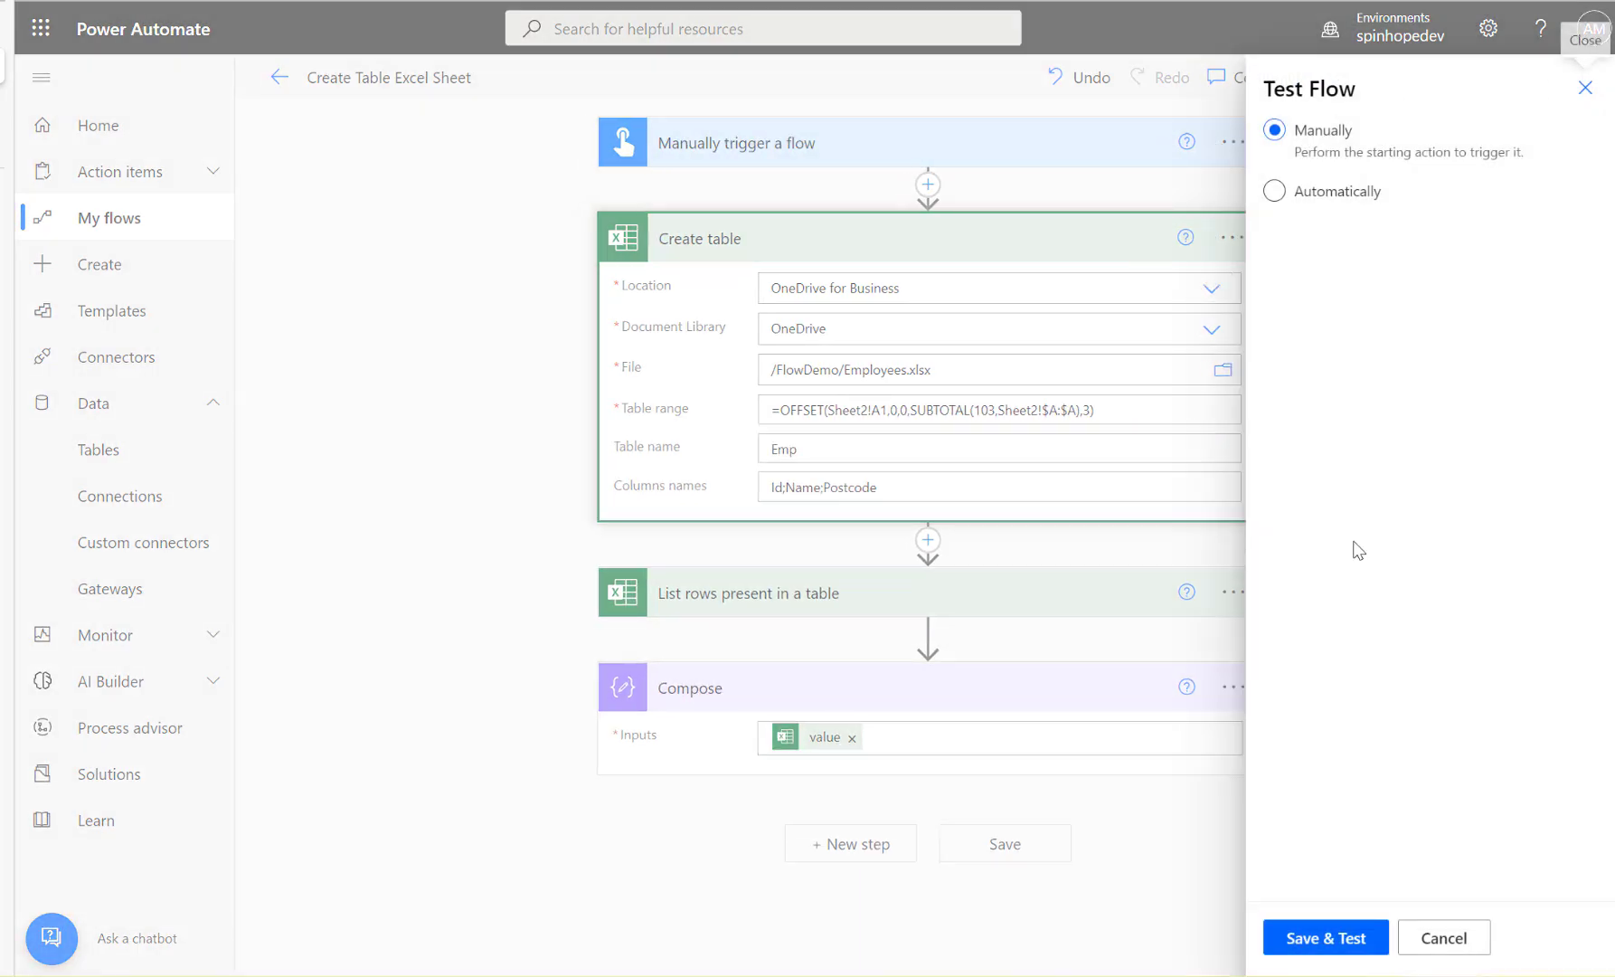
pyautogui.click(1332, 938)
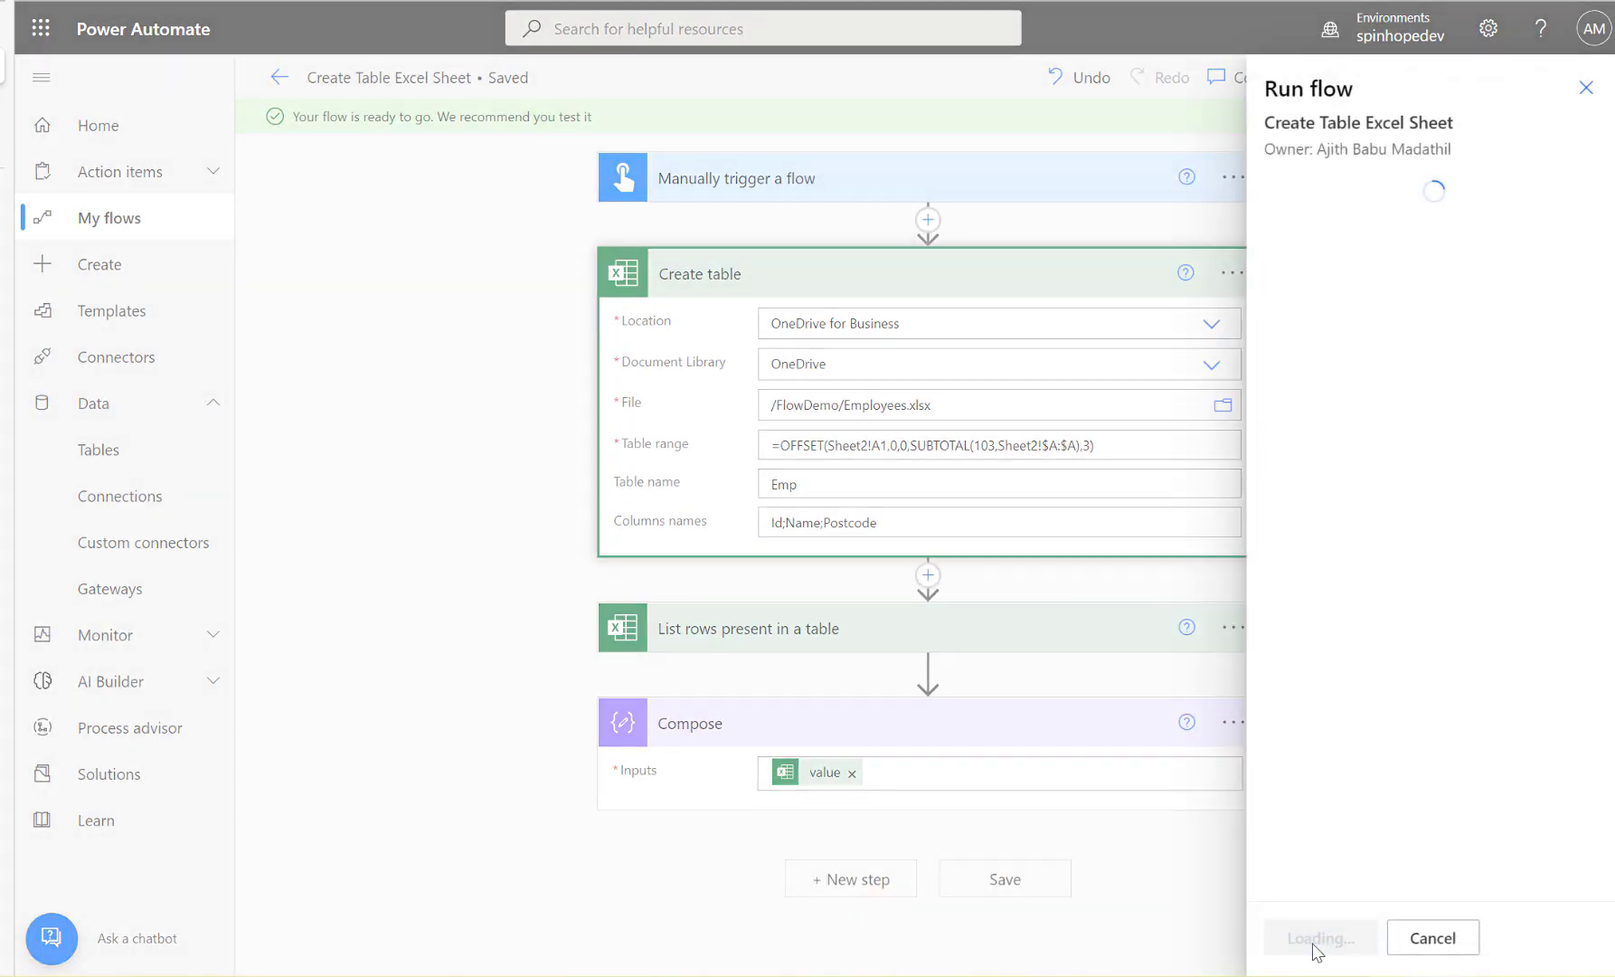
pyautogui.click(1317, 940)
pyautogui.click(1311, 946)
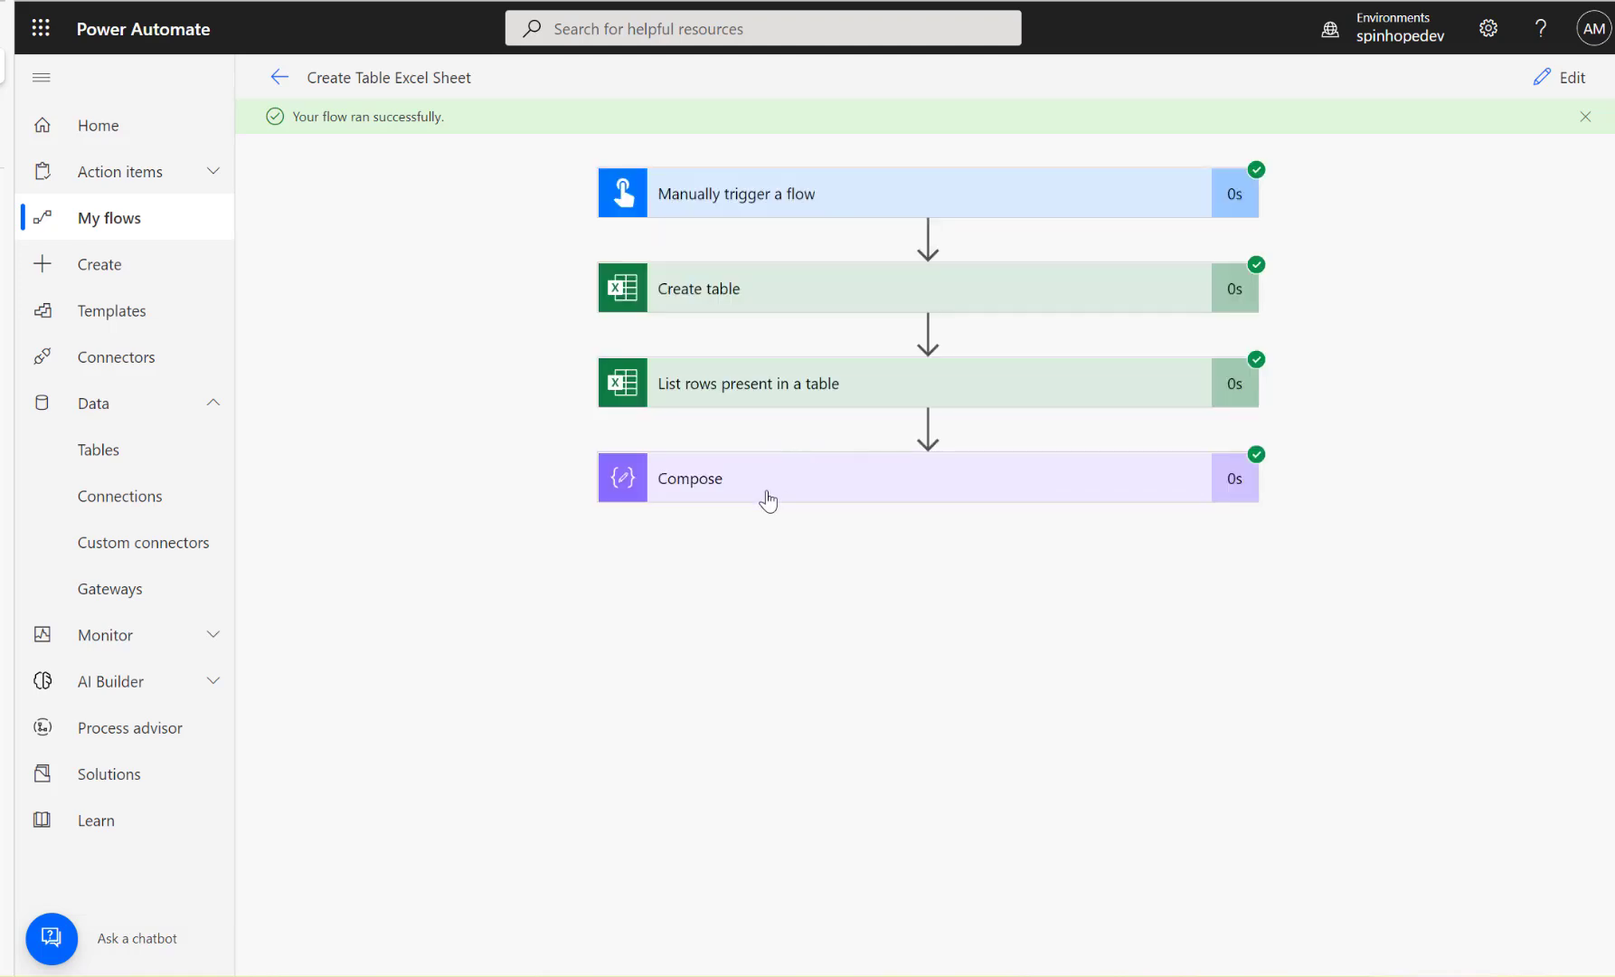
# - Examine the Compose action's inputs and outputs in the completed run, including its full raw inputs
pyautogui.click(796, 488)
pyautogui.scroll(-1, 1018, 633)
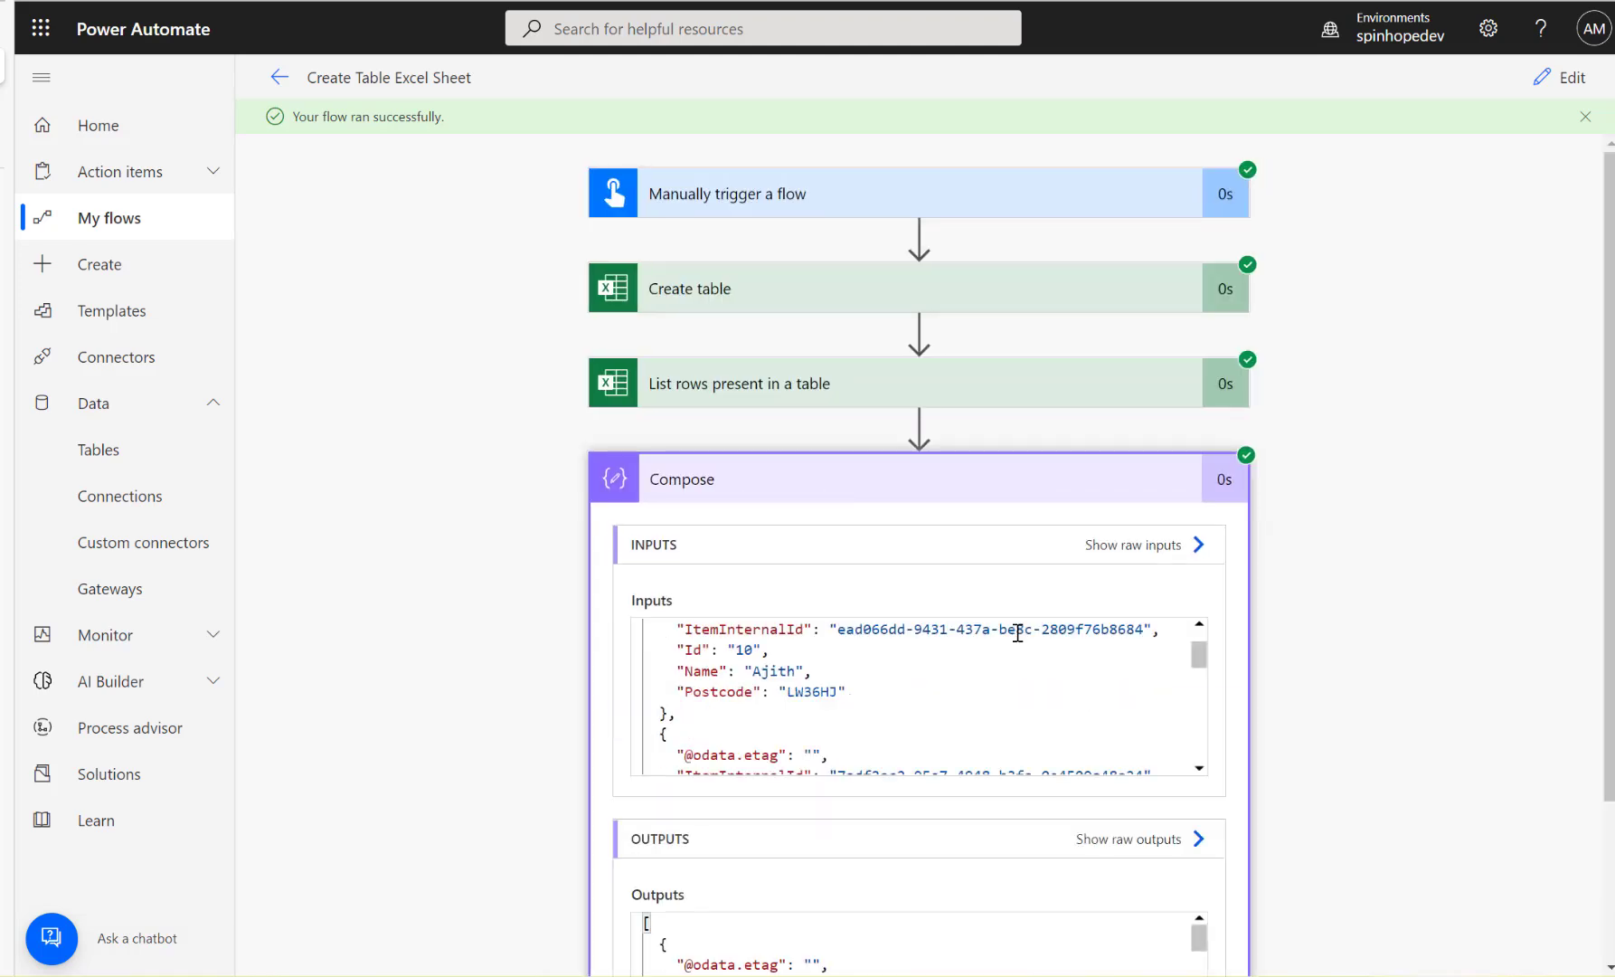
pyautogui.scroll(-2, 1013, 660)
pyautogui.scroll(-2, 1381, 753)
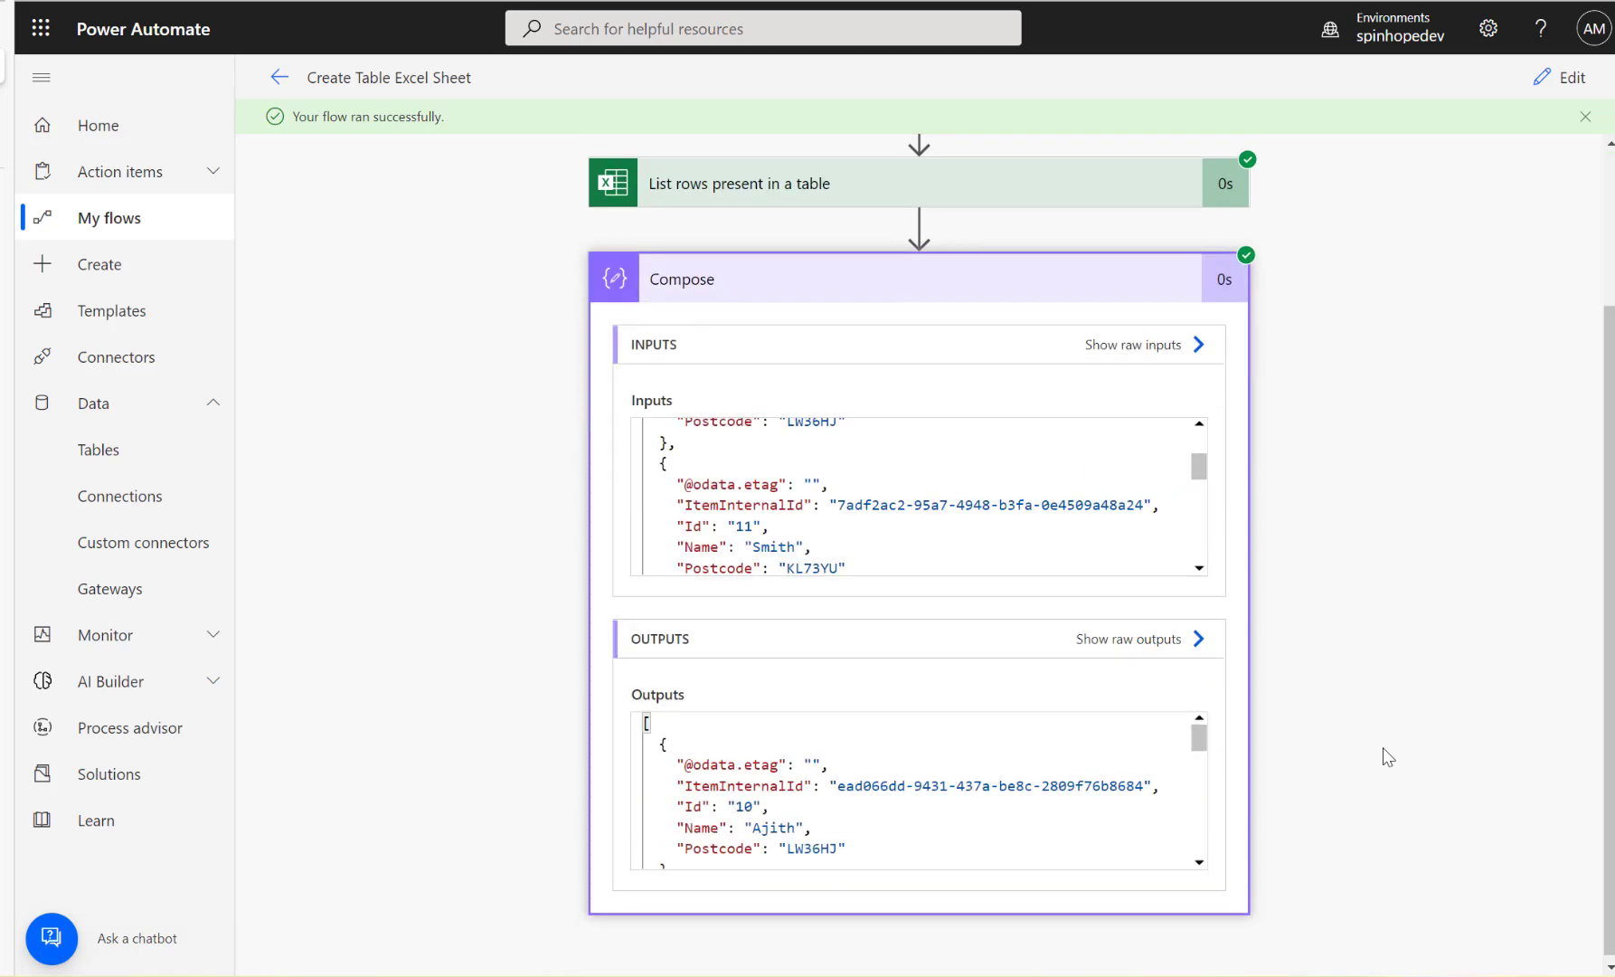
pyautogui.scroll(3, 895, 533)
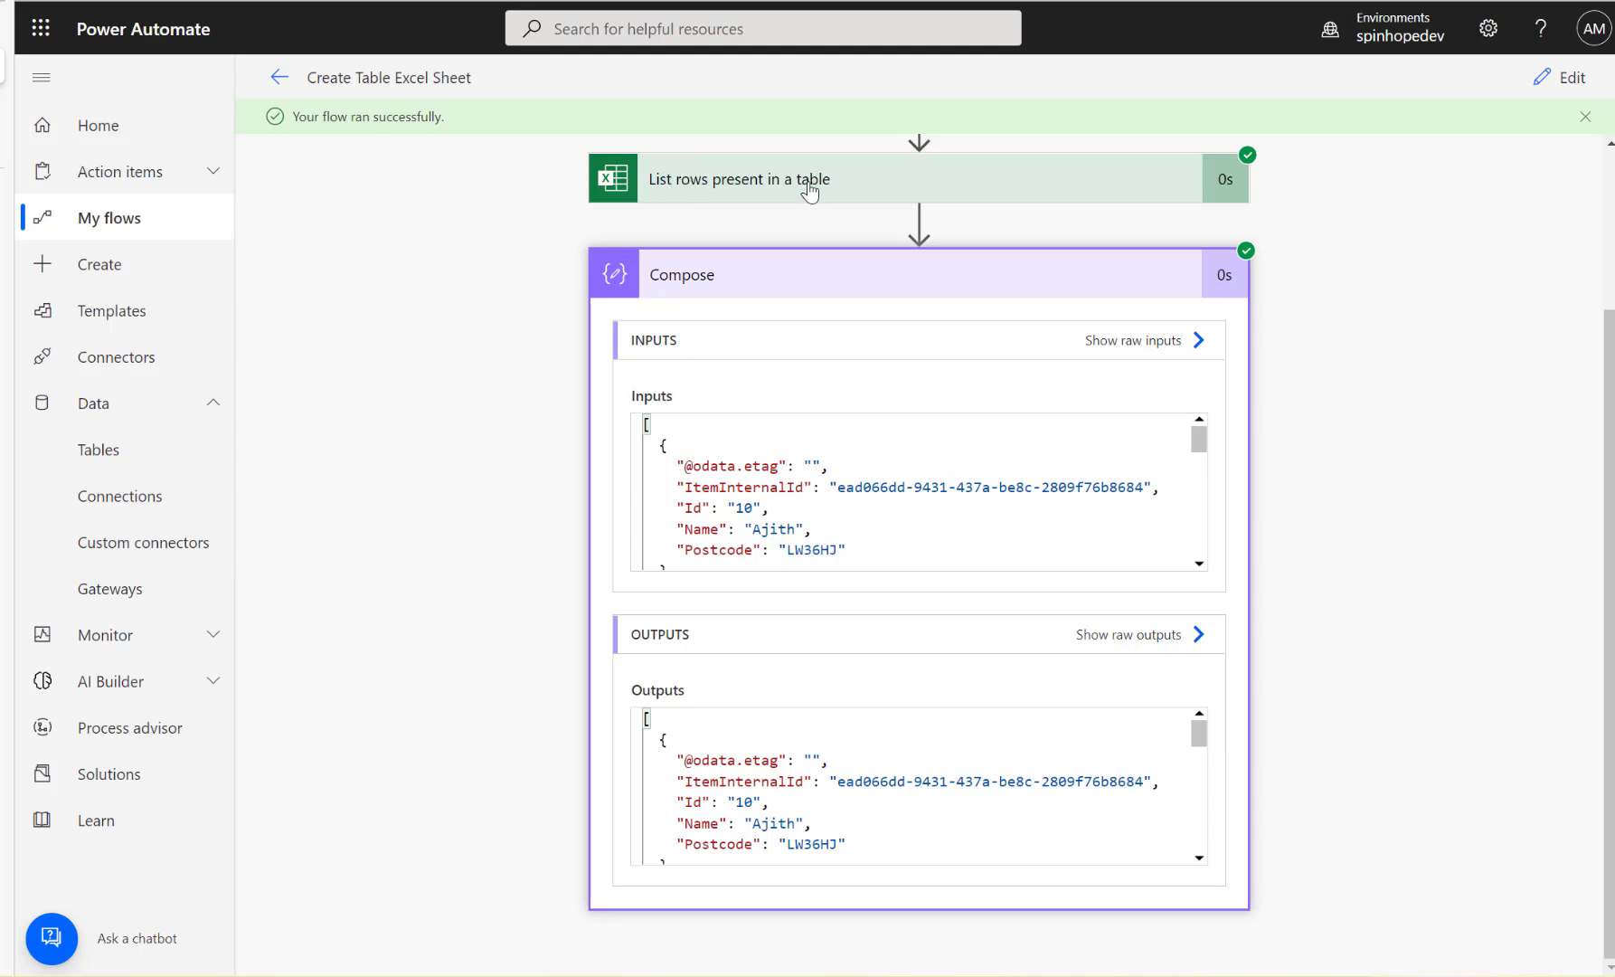
pyautogui.click(1145, 342)
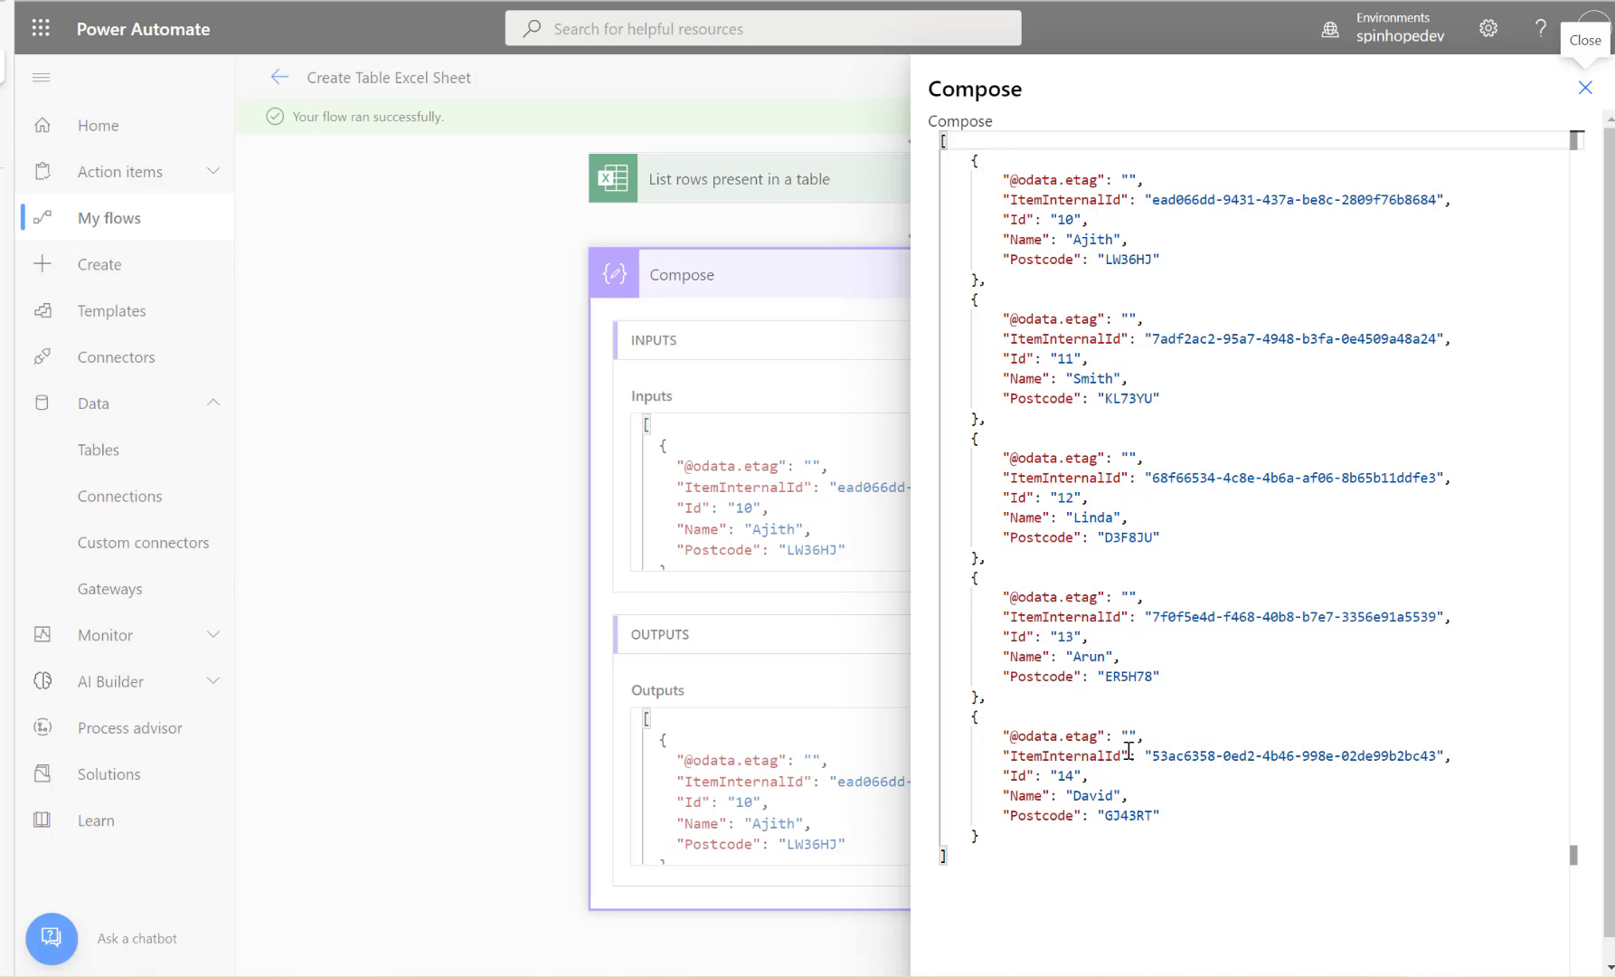
pyautogui.click(1585, 87)
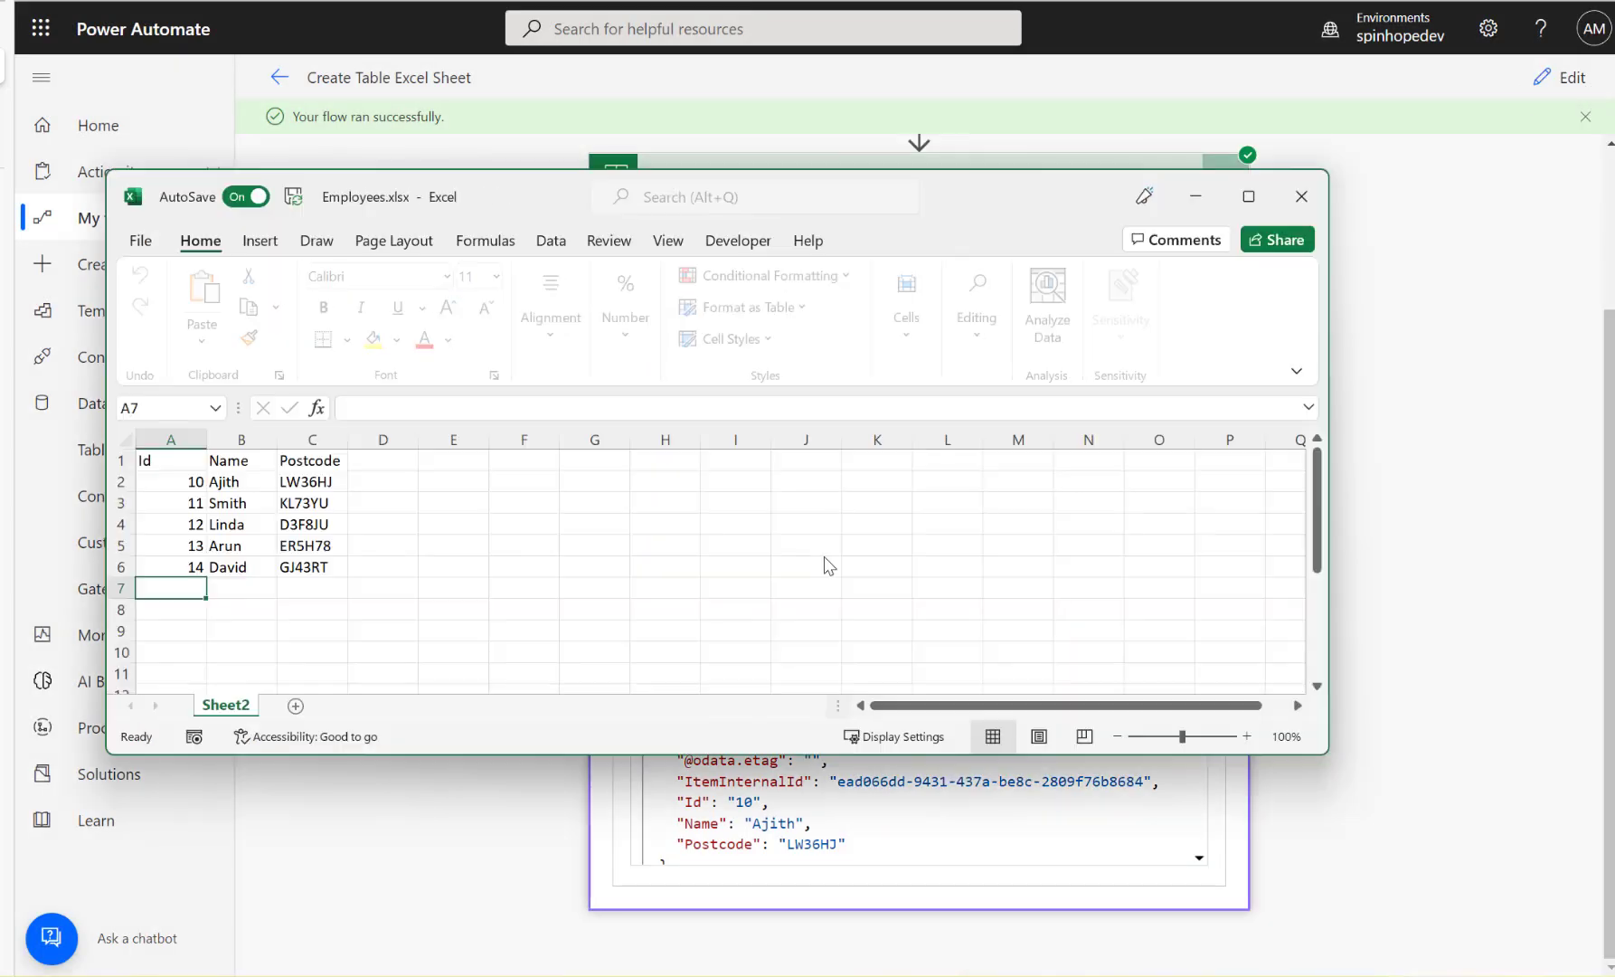
# - Check the created table and its table name in Employees.xlsx in Excel, and reopen the flow for editing in Power Automate
pyautogui.click(1250, 198)
pyautogui.click(41, 215)
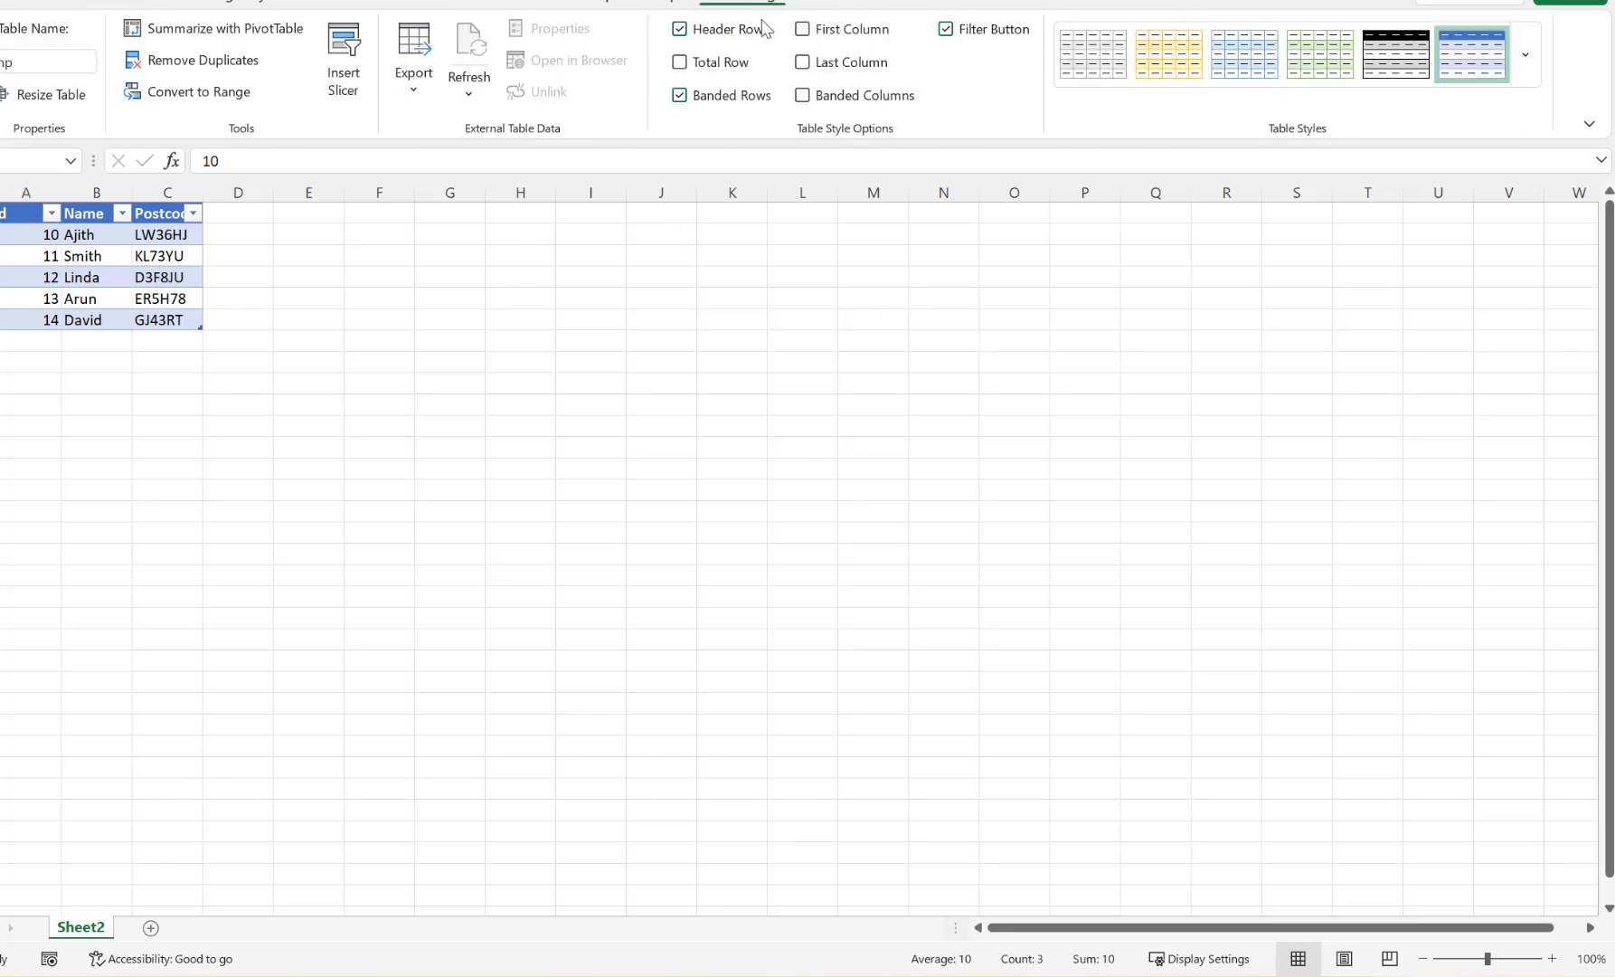
pyautogui.click(43, 61)
pyautogui.doubleClick(52, 55)
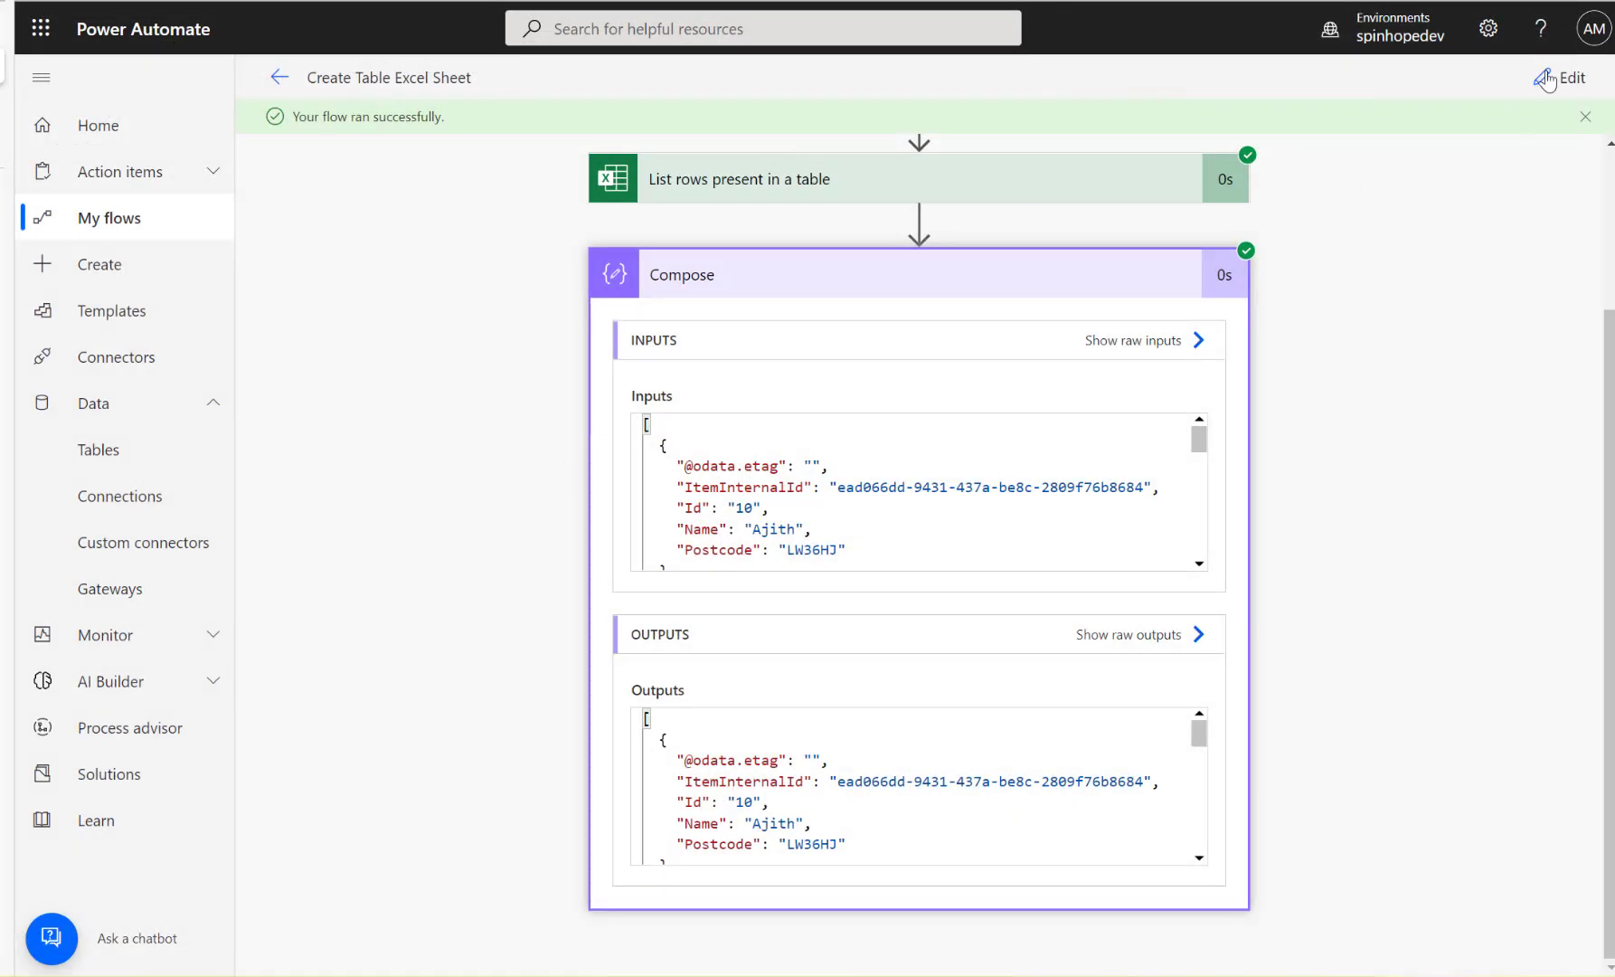
pyautogui.click(1548, 80)
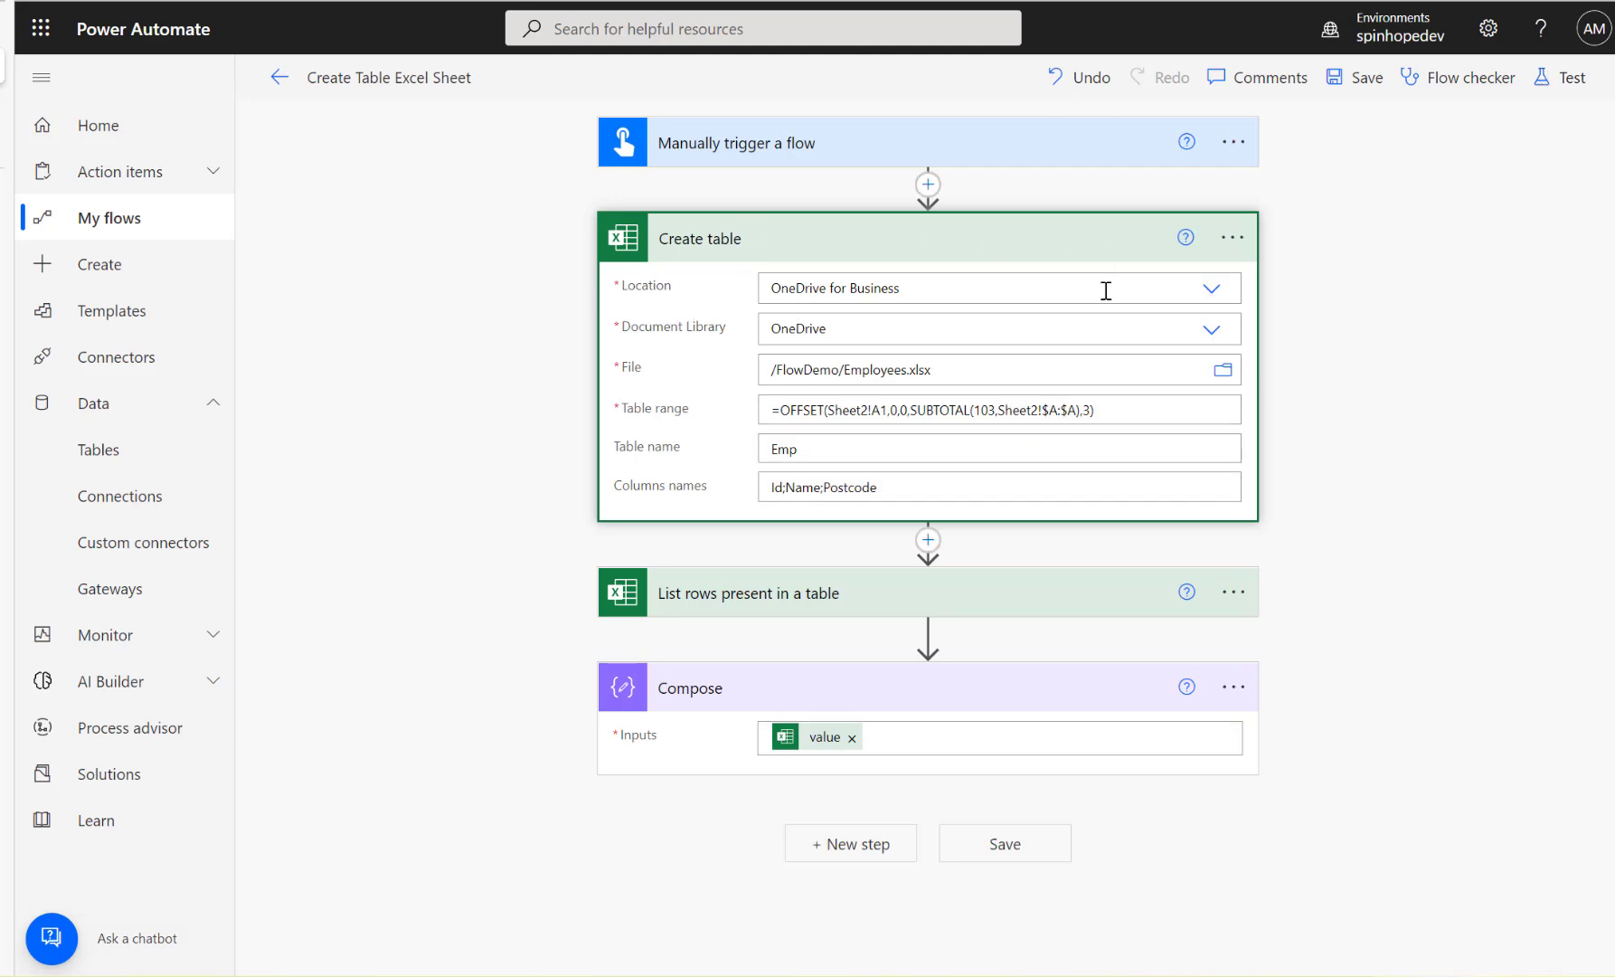